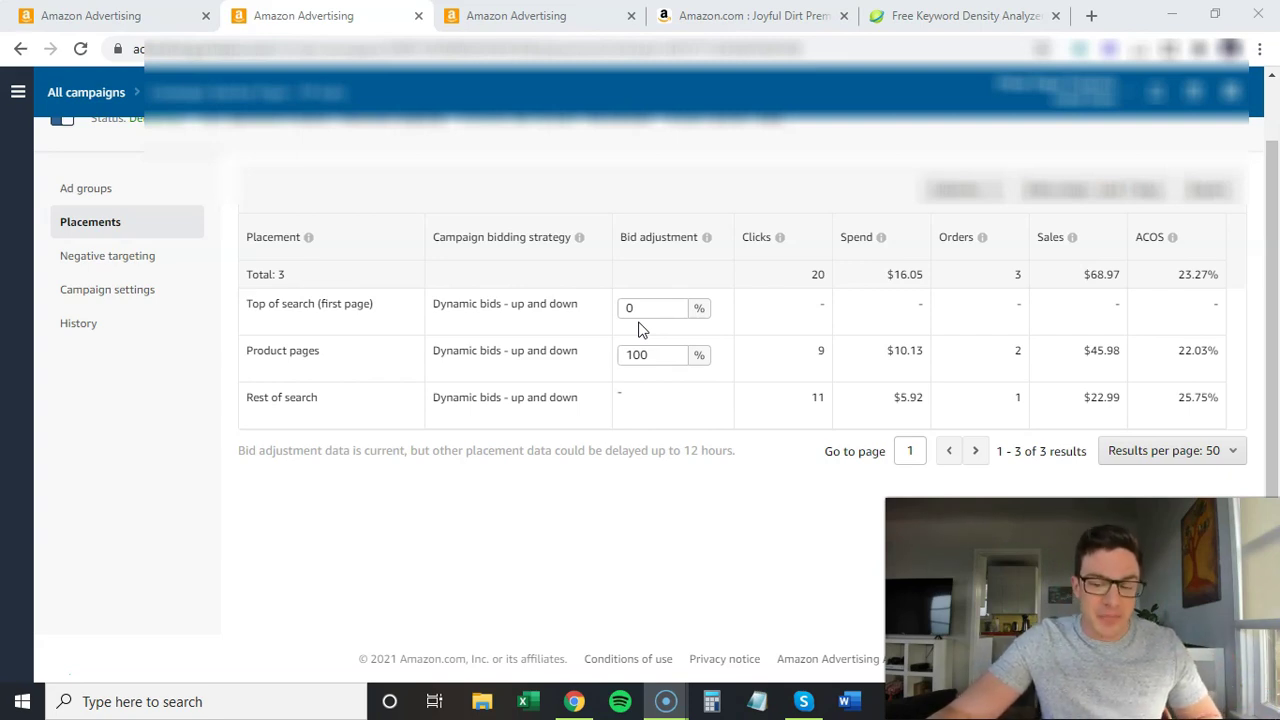
click(644, 317)
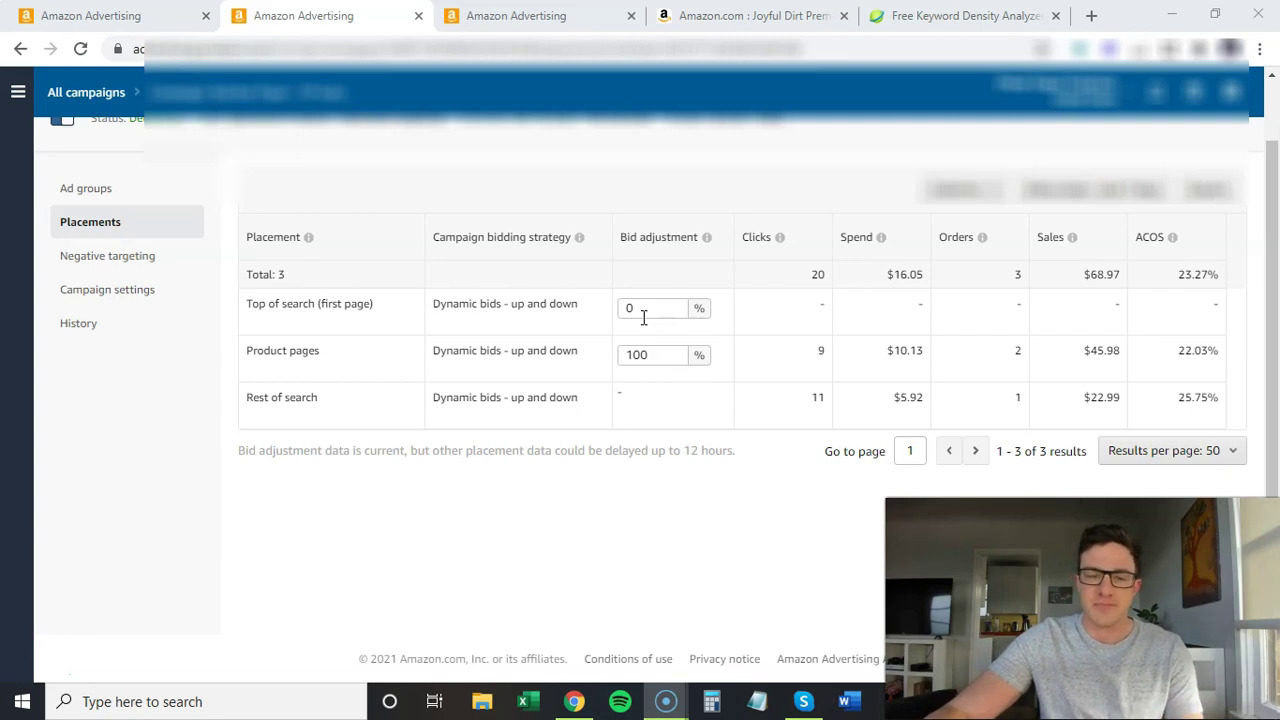
click(647, 364)
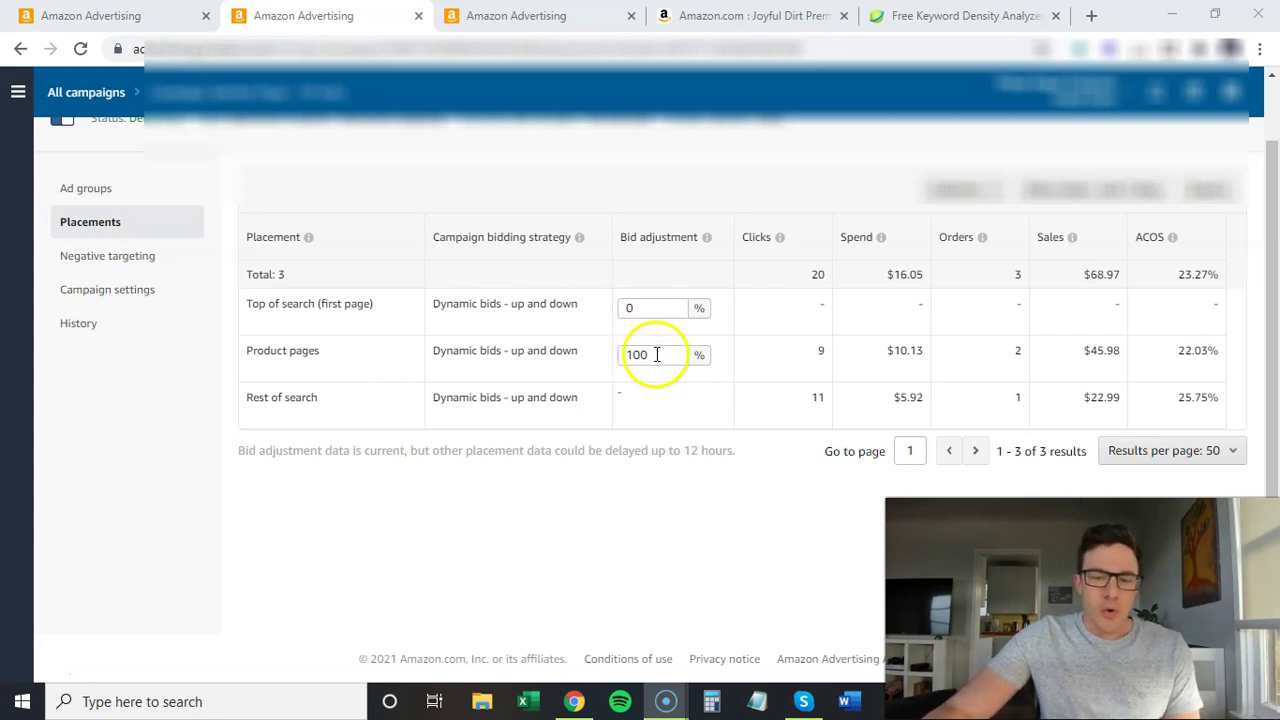
click(657, 355)
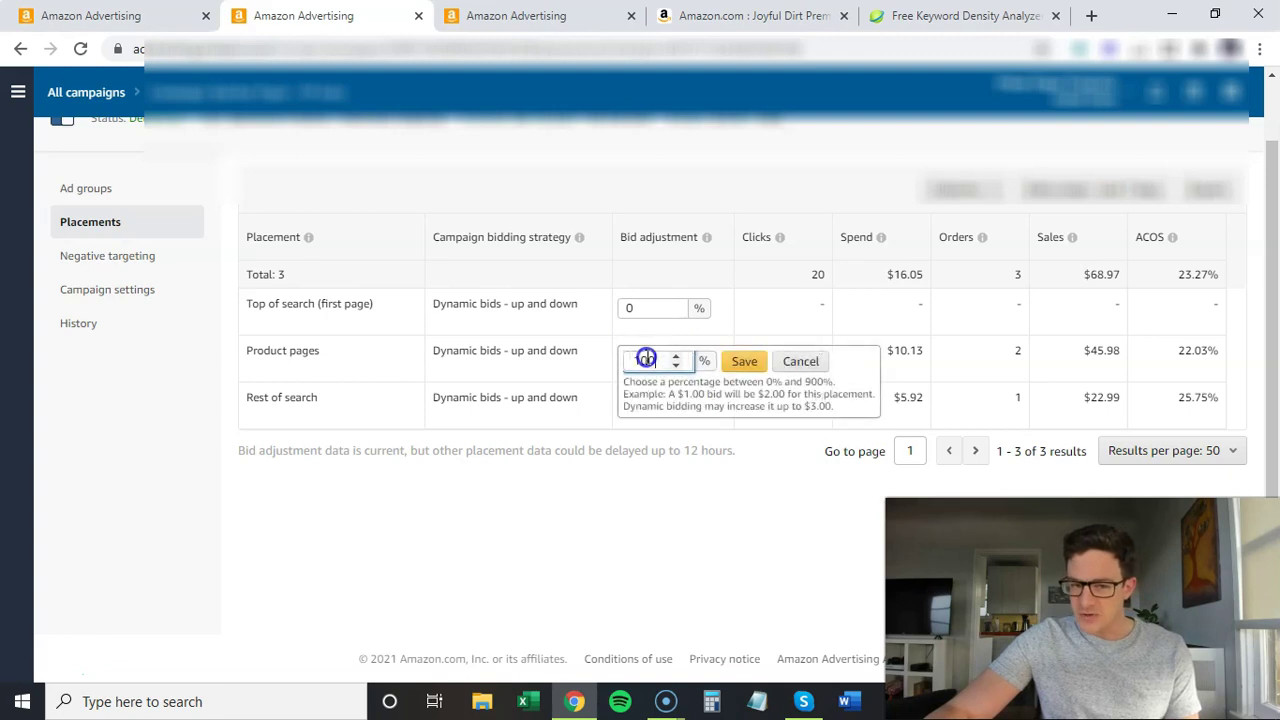
click(631, 357)
click(808, 361)
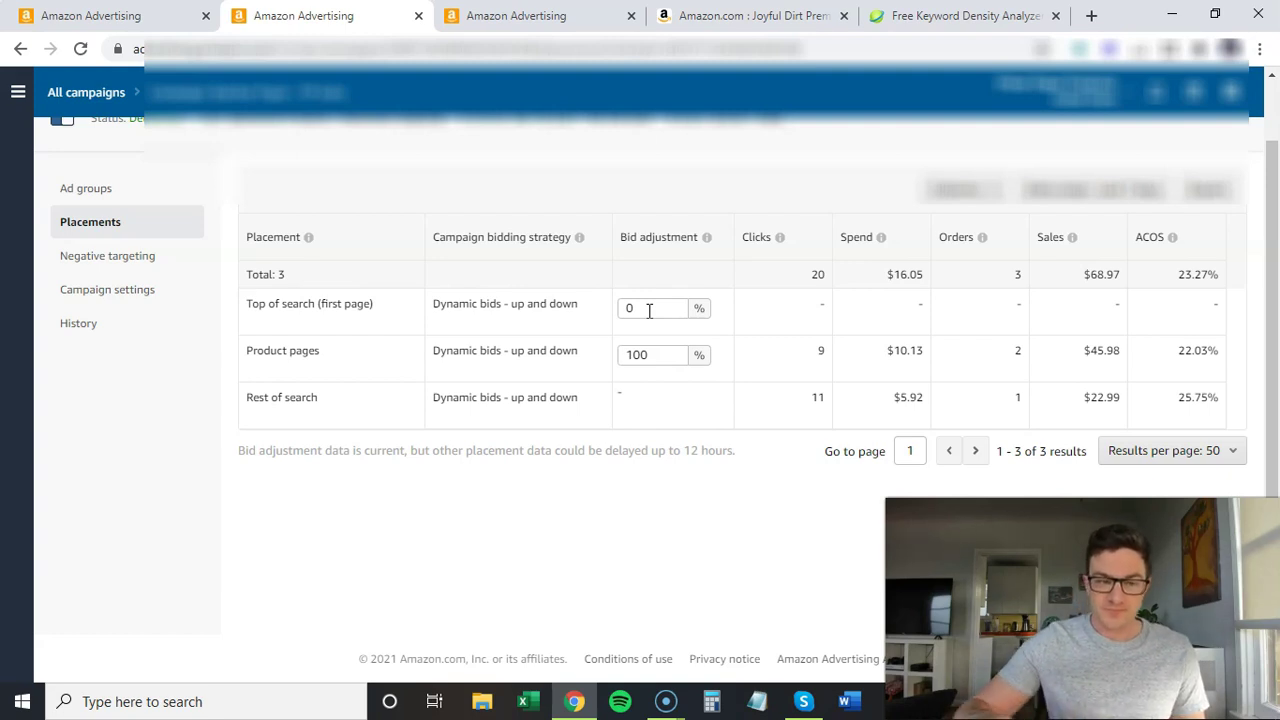
View the campaign's negative targeting, then open Ad group 1 and display its negative keywords
click(128, 260)
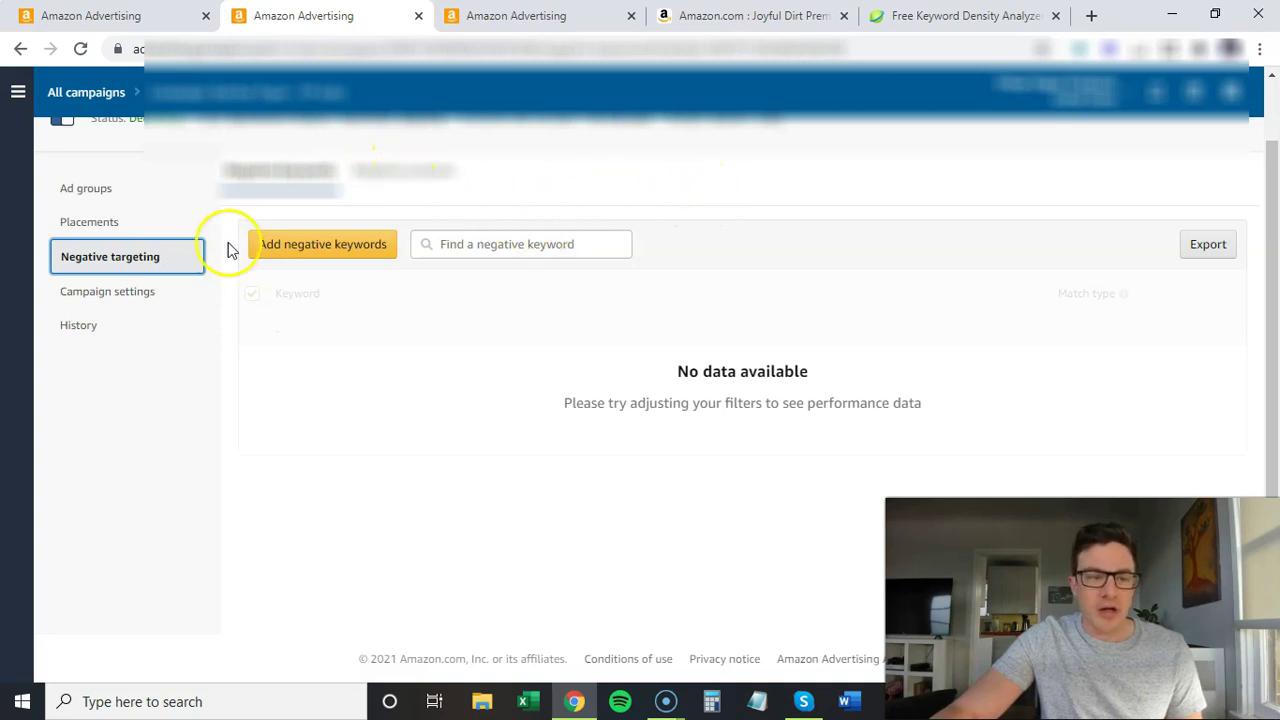
click(116, 194)
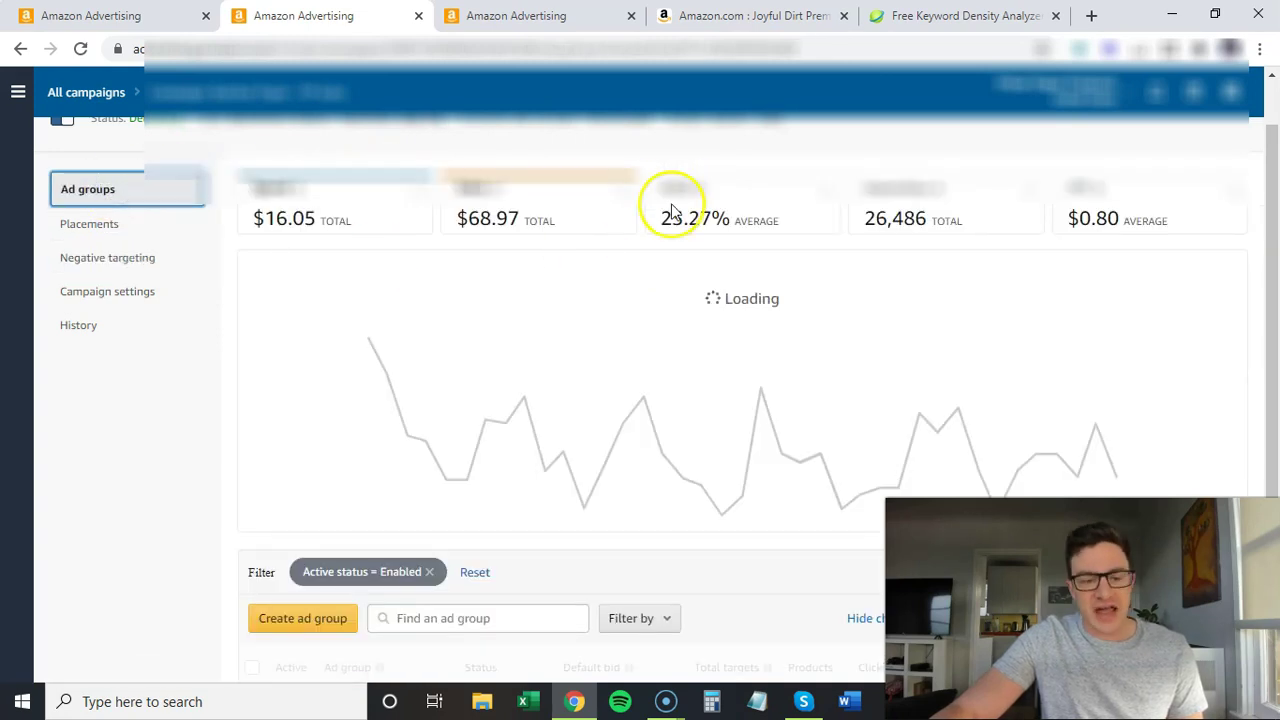
scroll(733, 515, down, 2)
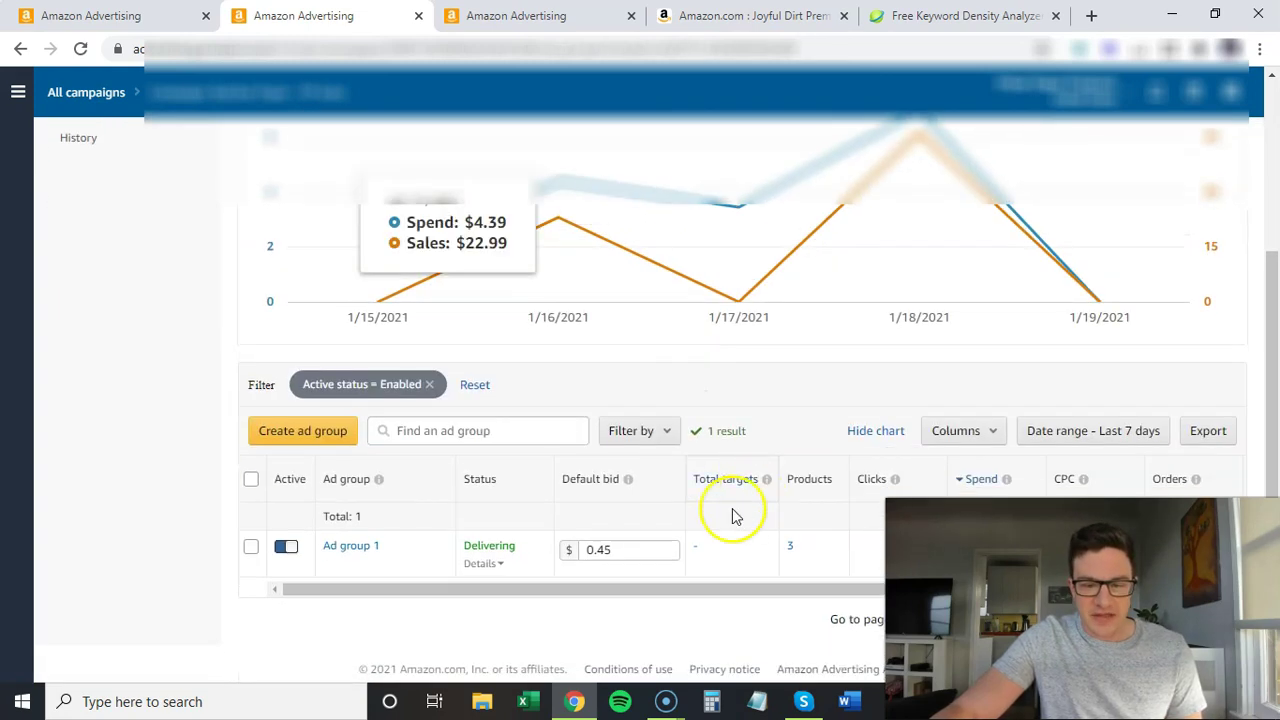
click(352, 548)
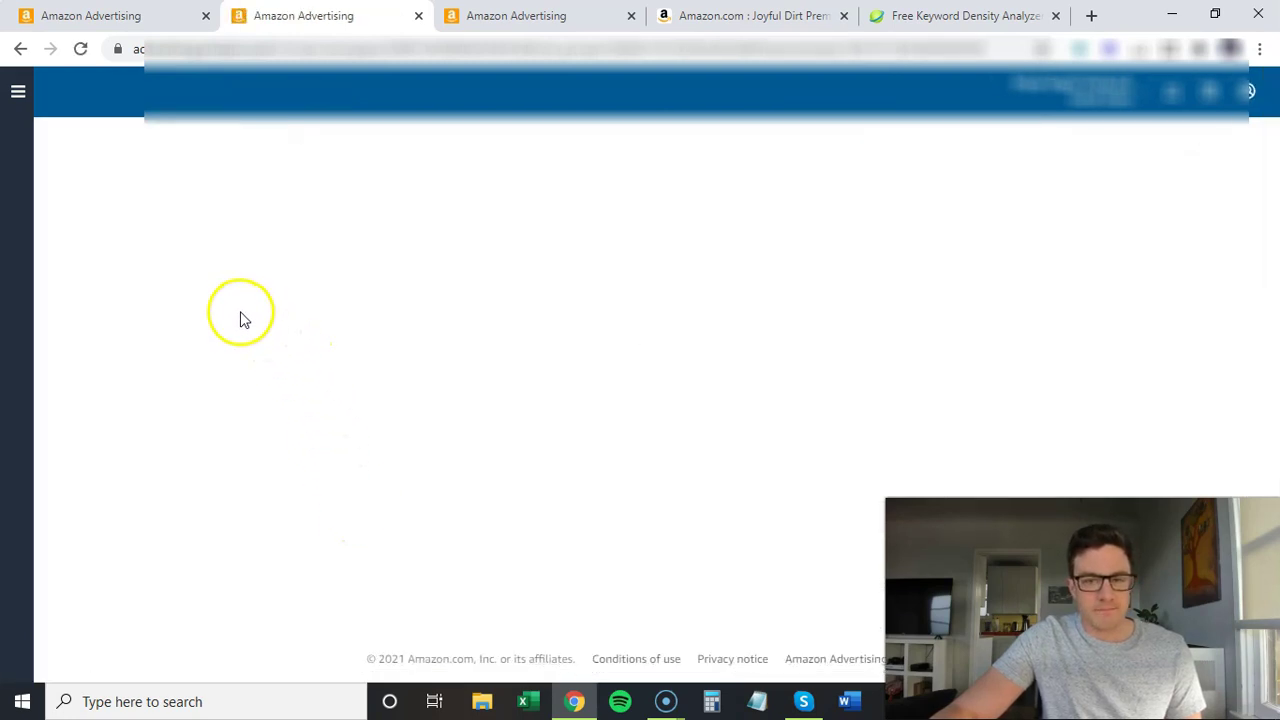
click(128, 323)
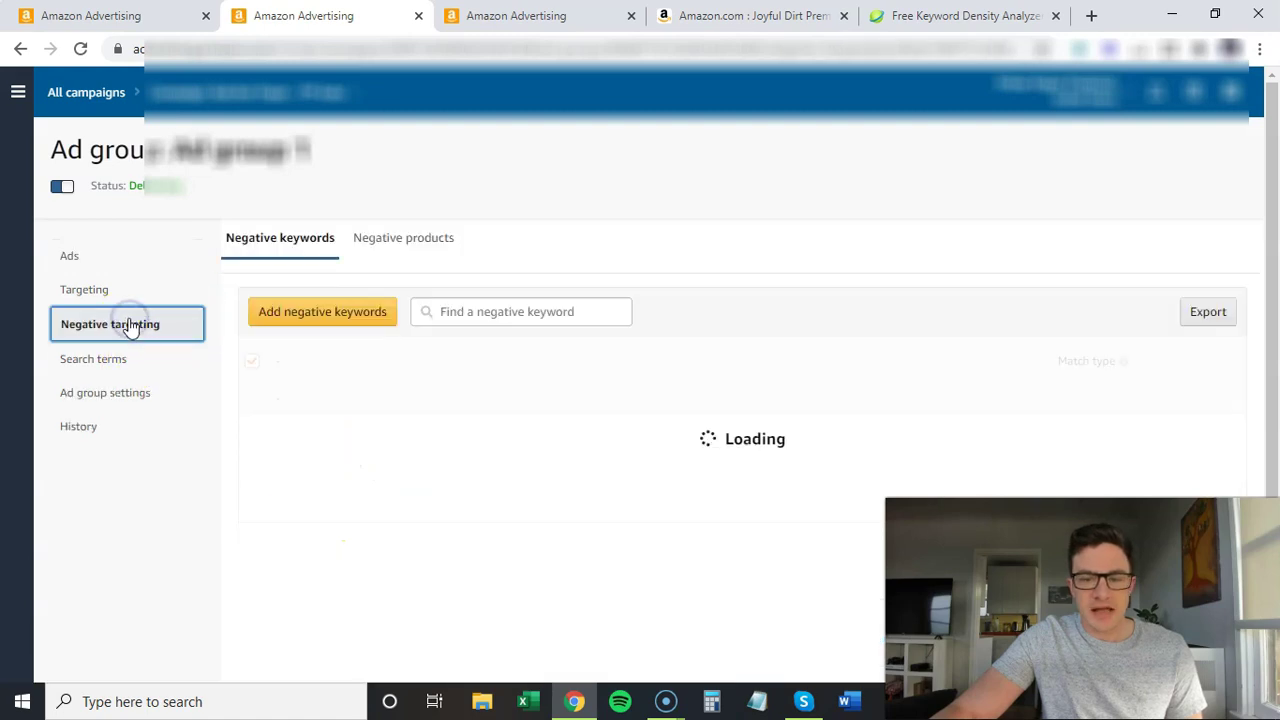
scroll(726, 173, down, 1)
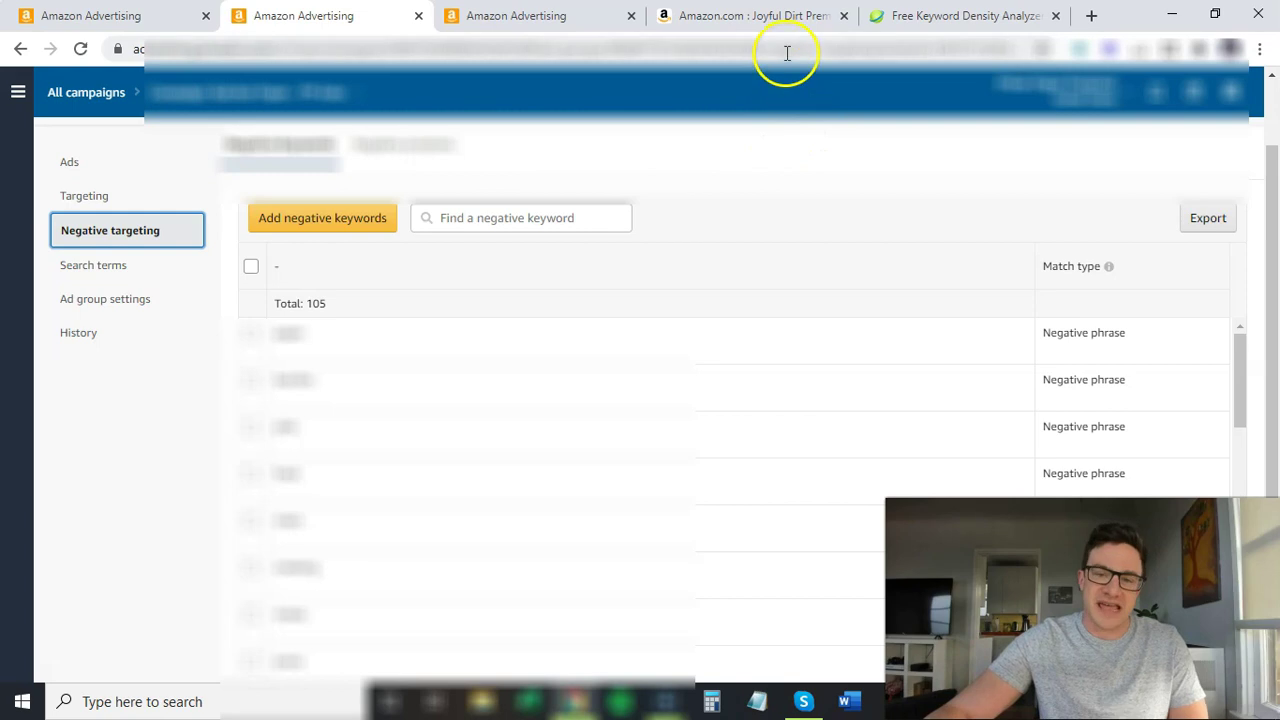
Look through the Joyful Dirt product listing on Amazon, from its title and bullet points down to the related products
click(752, 18)
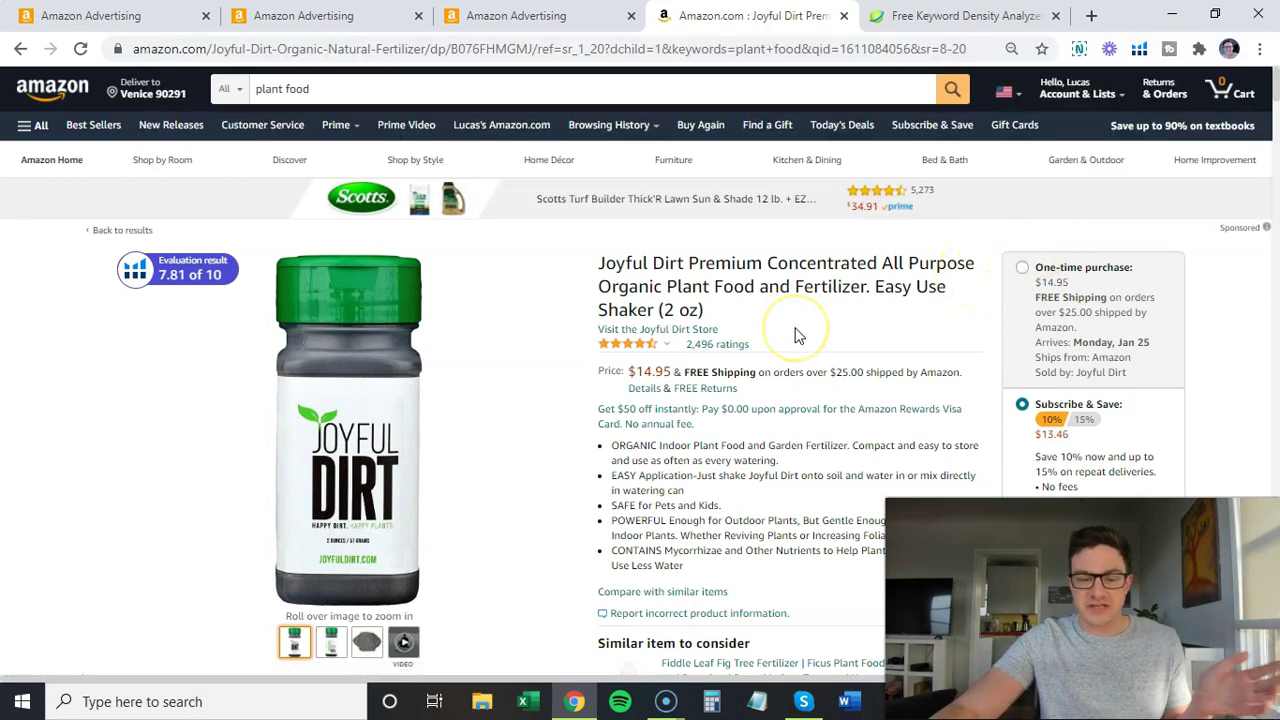
click(807, 333)
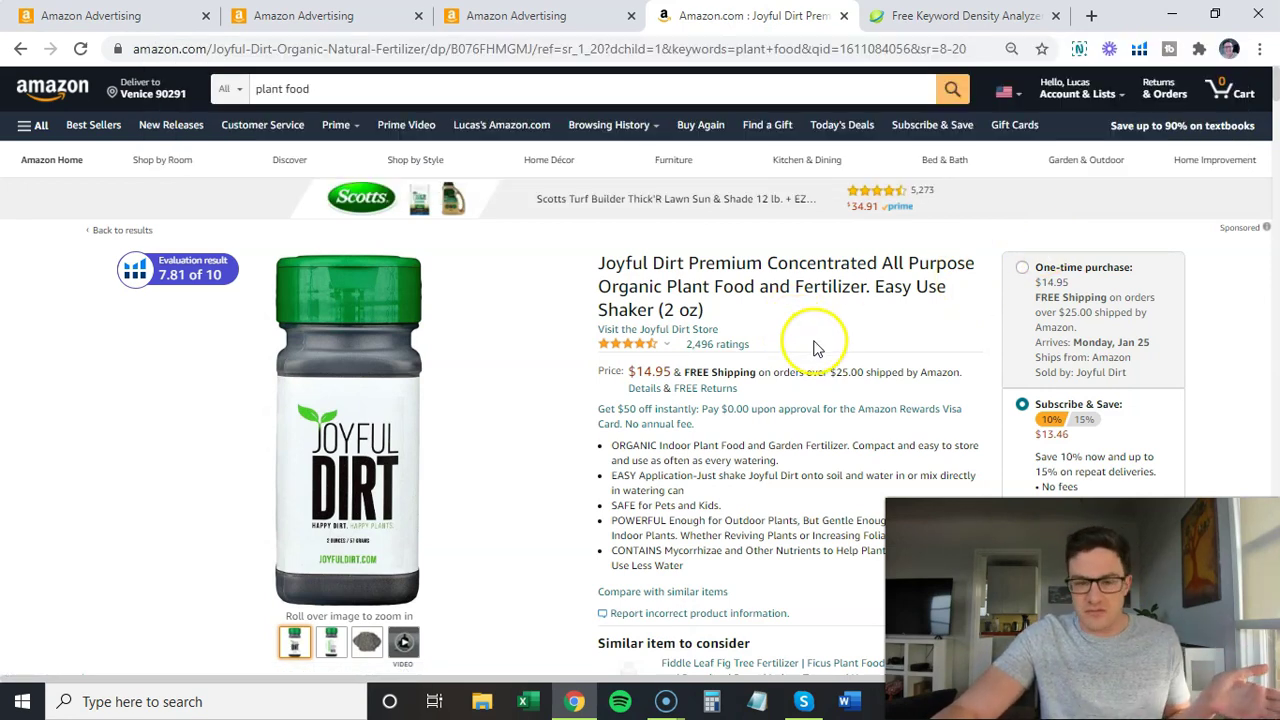
scroll(808, 348, down, 1)
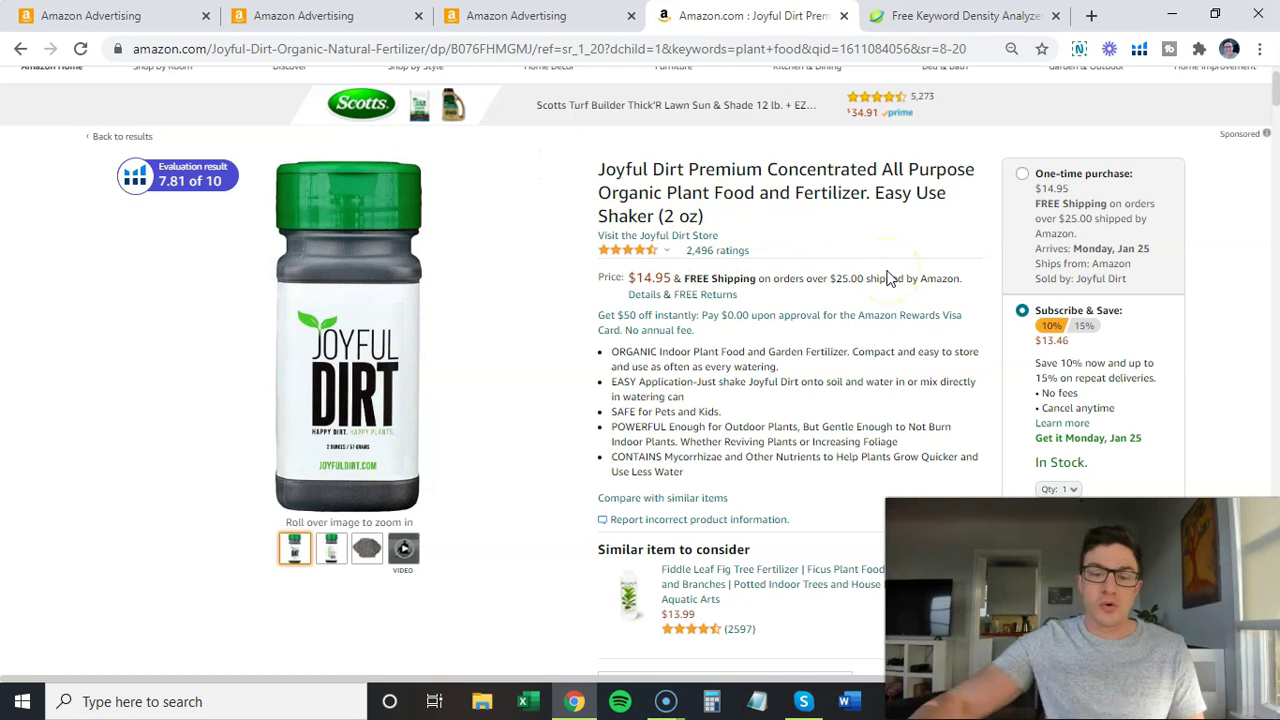
scroll(888, 278, down, 1)
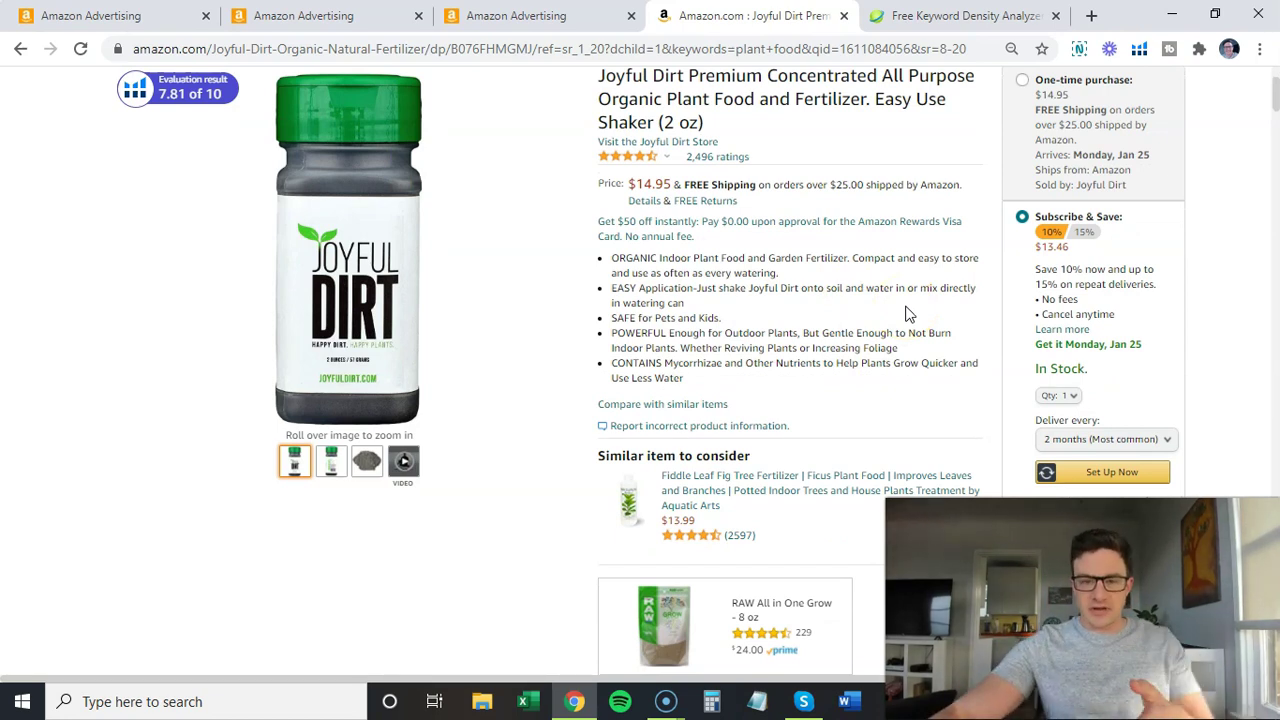
scroll(903, 290, down, 10)
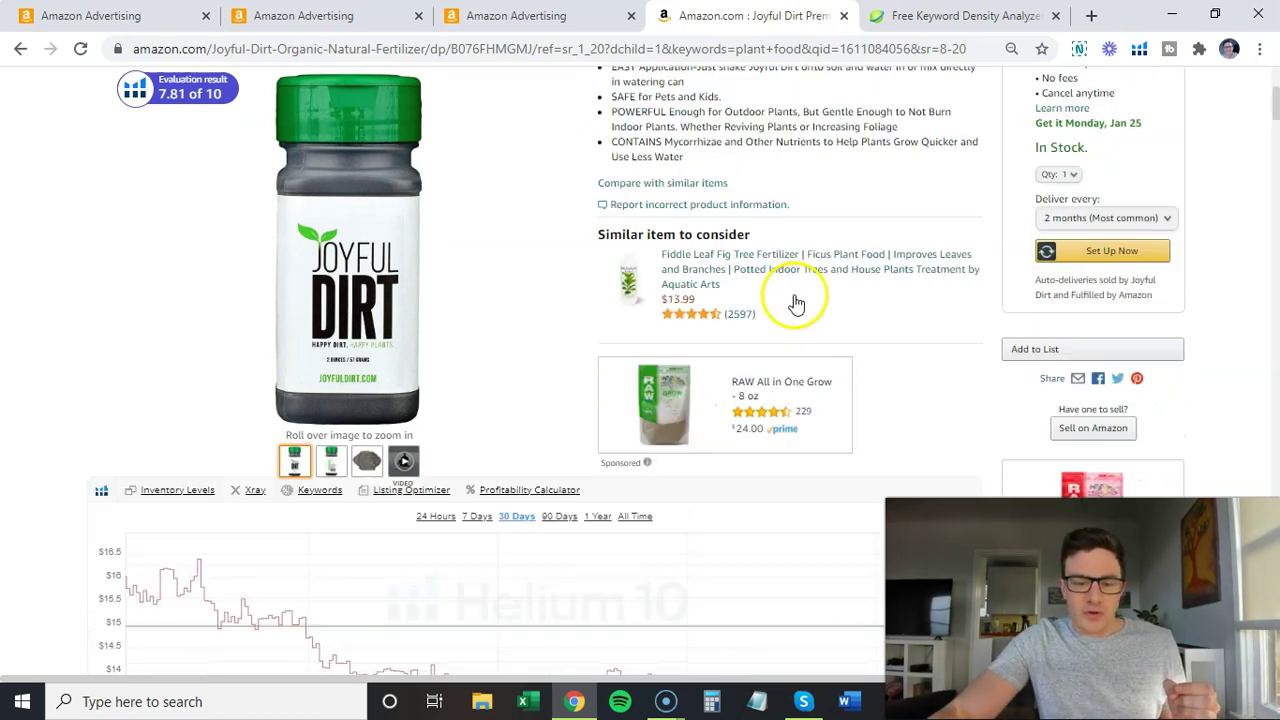
scroll(310, 362, down, 5)
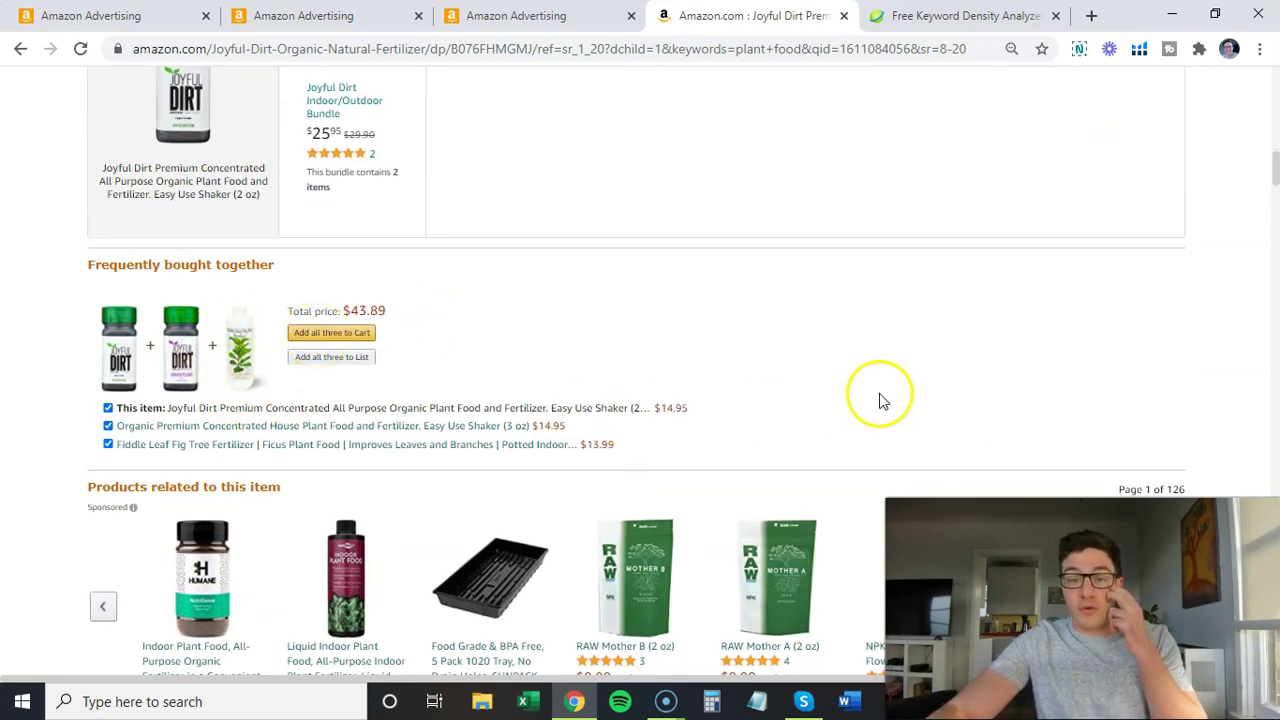
scroll(877, 394, up, 15)
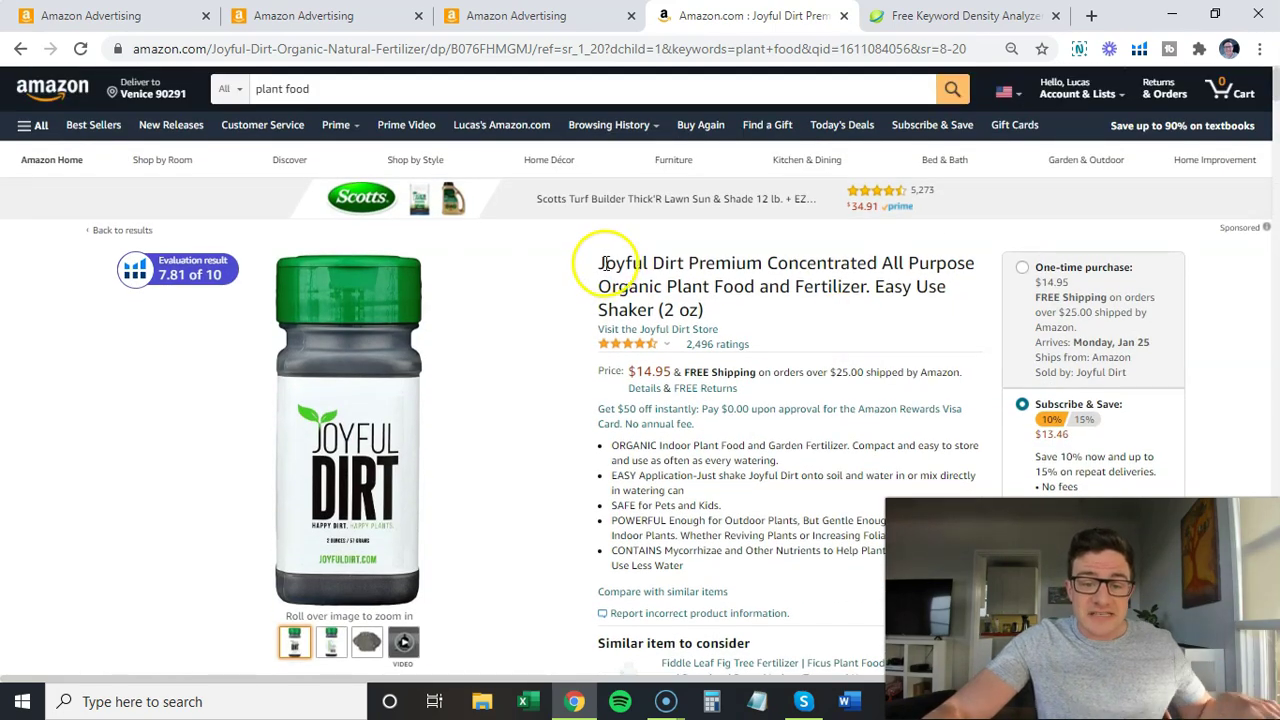
Copy the Joyful Dirt product title and paste it as plain text into the Keyword Density Analyzer
drag(597, 262, 730, 312)
key(ctrl+c)
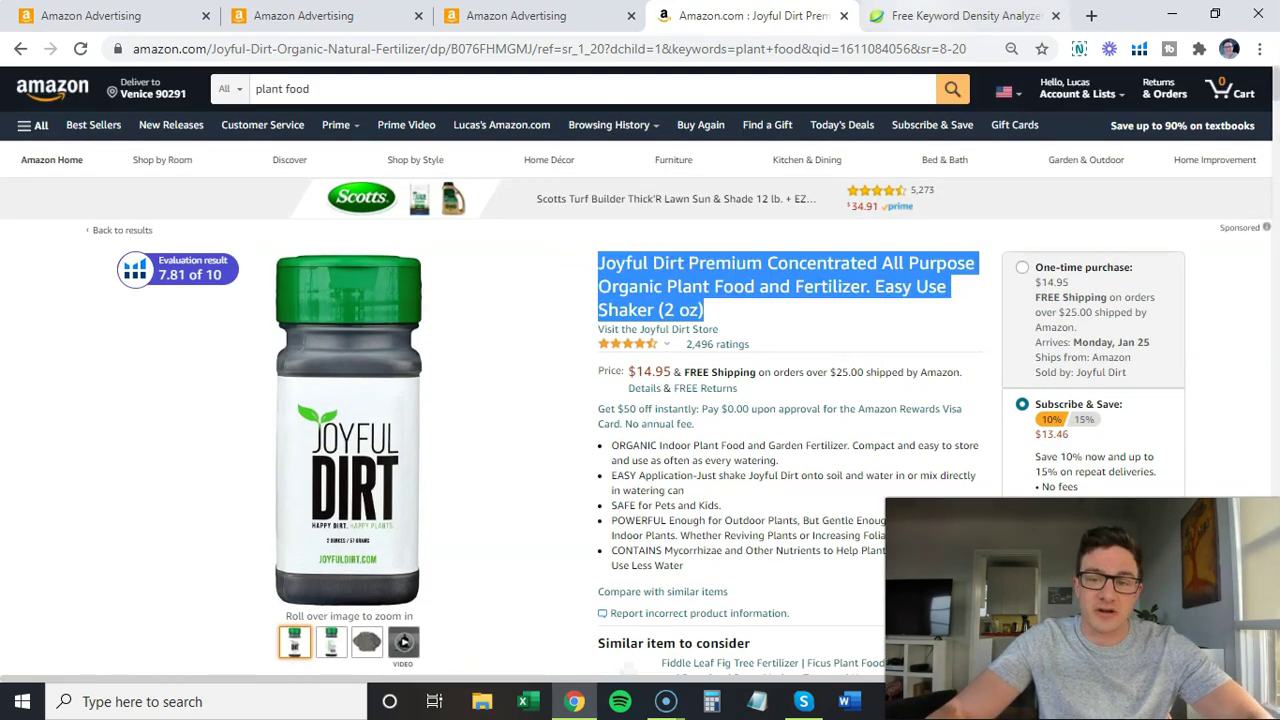
click(960, 15)
scroll(377, 380, down, 3)
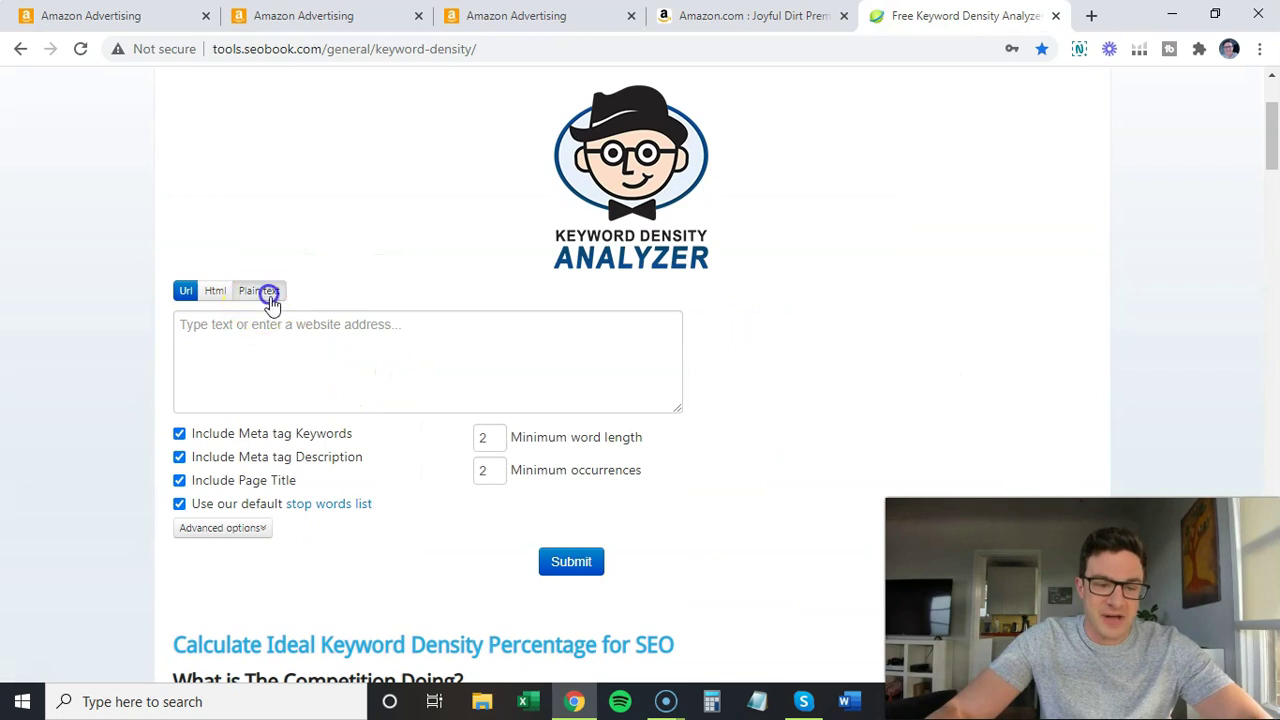
click(262, 290)
click(286, 331)
key(ctrl+v)
Copy all of the listing's bullet points and paste them on a new line below the title in the analyzer text
click(770, 20)
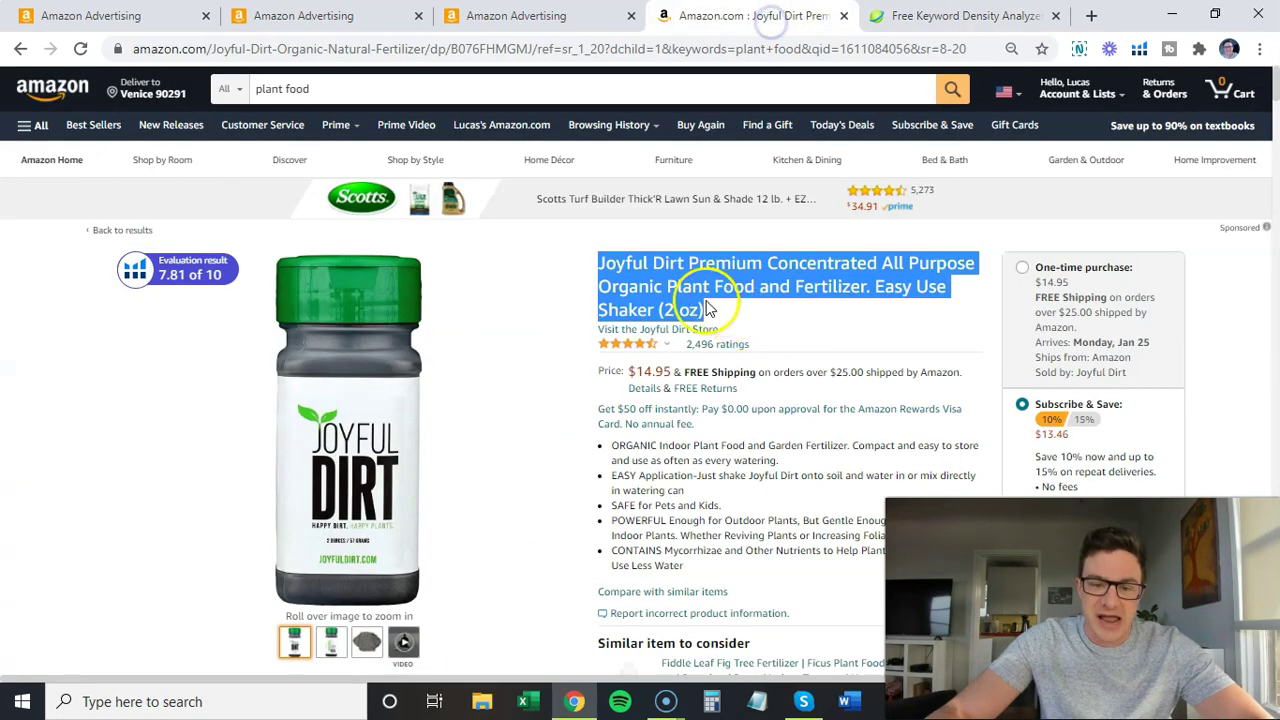
click(700, 472)
scroll(705, 470, down, 1)
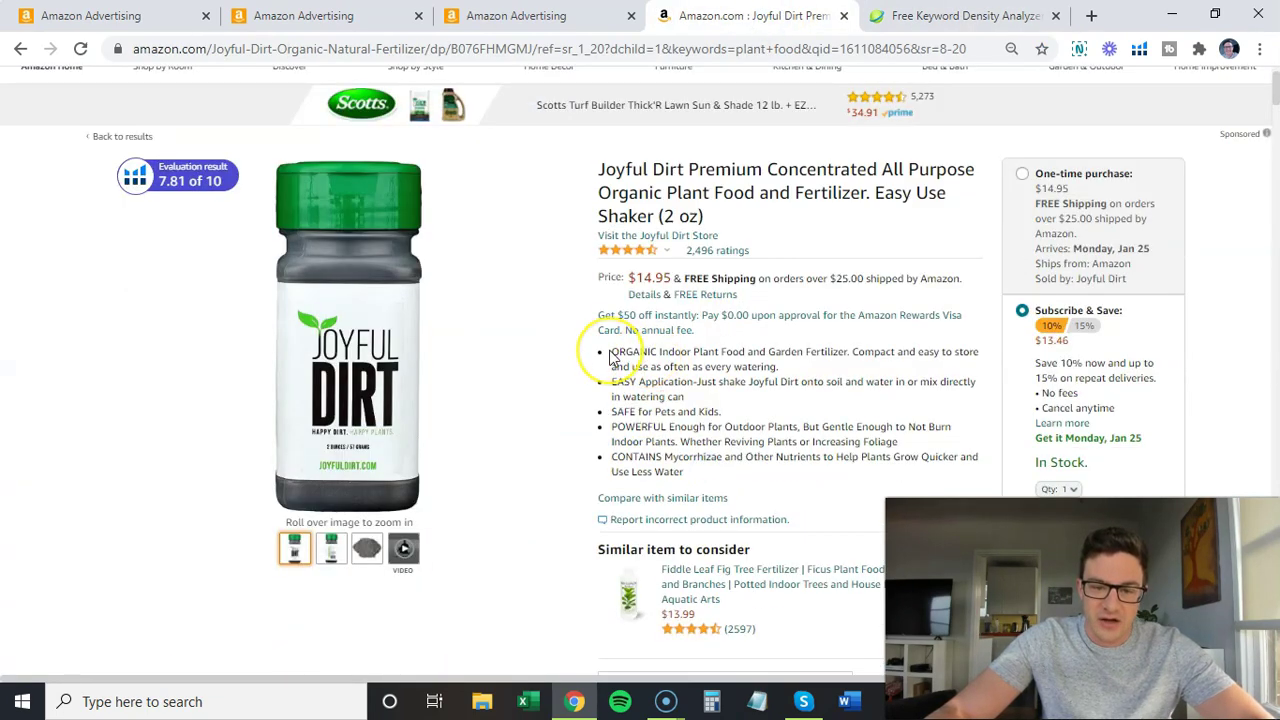
drag(613, 358, 705, 476)
key(ctrl+c)
key(ctrl+Tab)
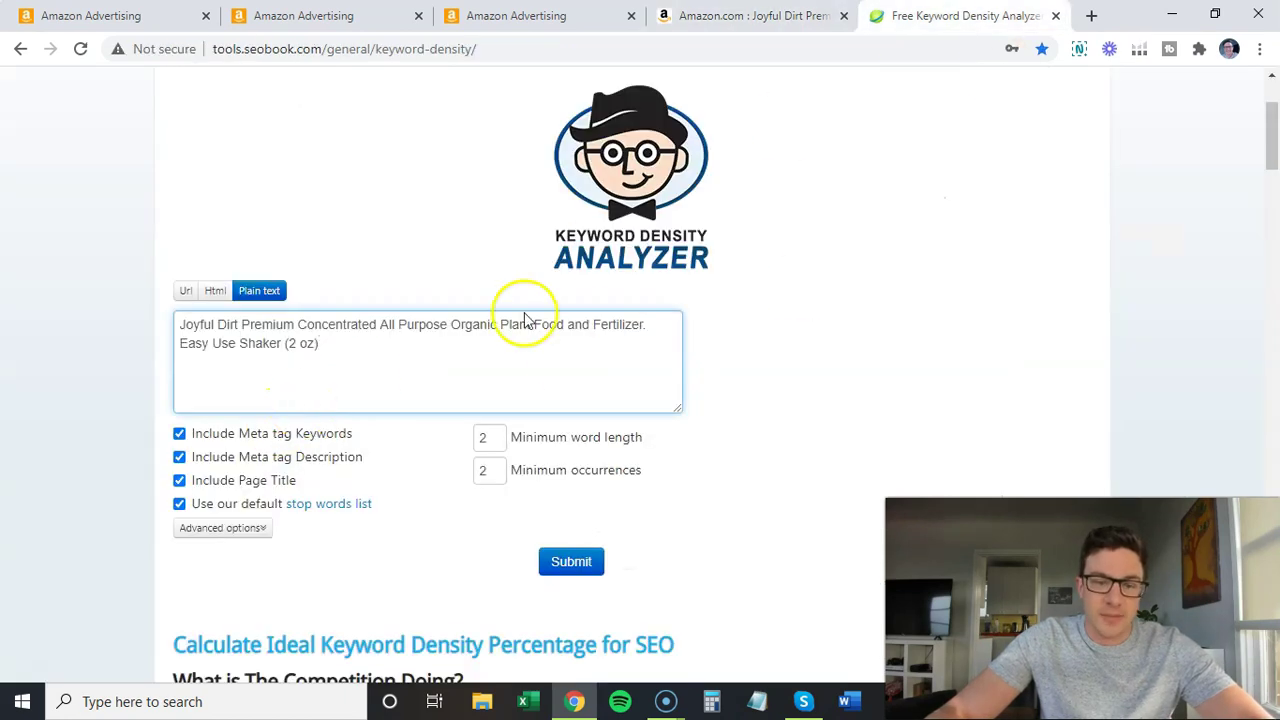
click(374, 346)
key(Return)
key(ctrl+v)
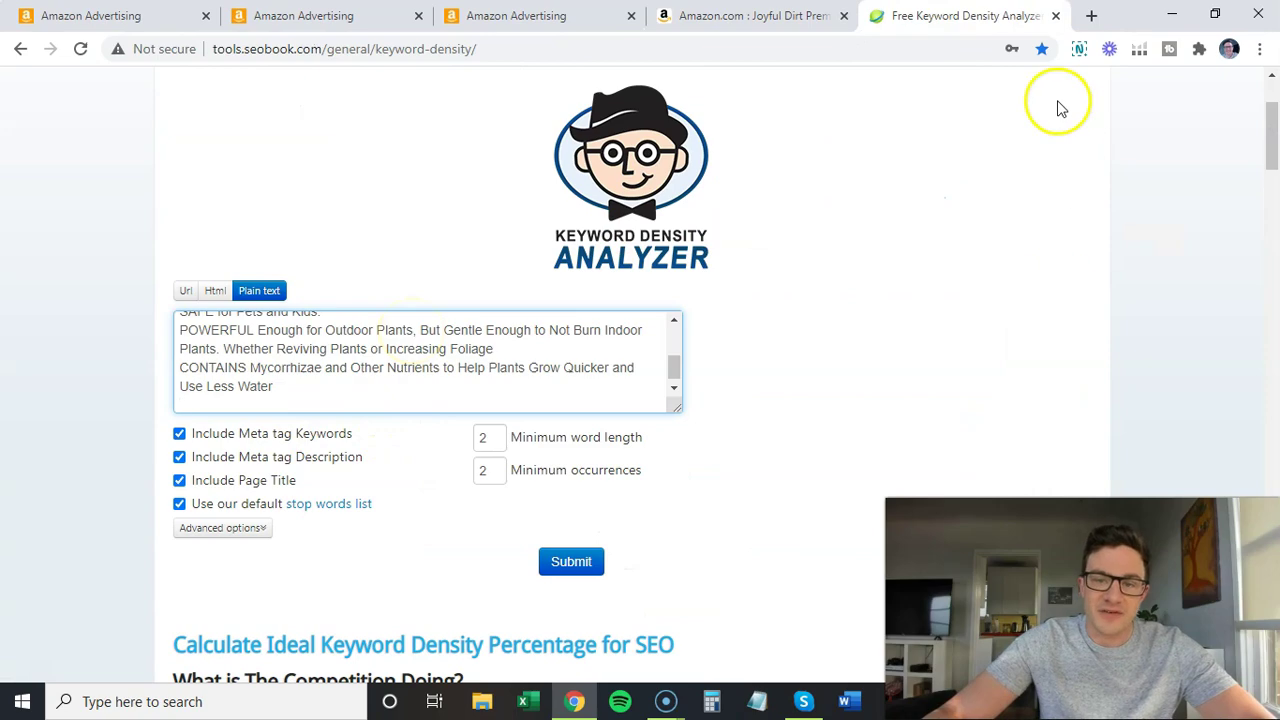
Copy the "Method One: Direct Application" description from the listing and append it to the analyzer text
click(760, 16)
scroll(794, 400, down, 5)
scroll(794, 340, down, 15)
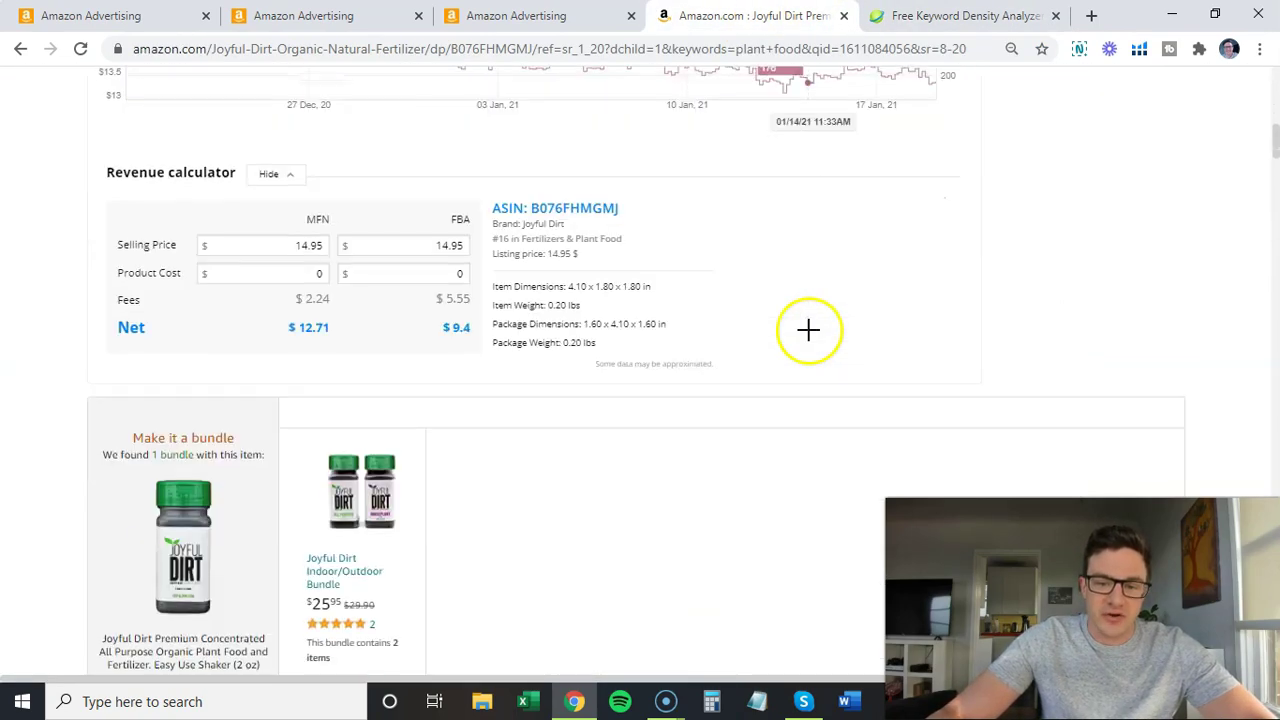
scroll(712, 314, down, 10)
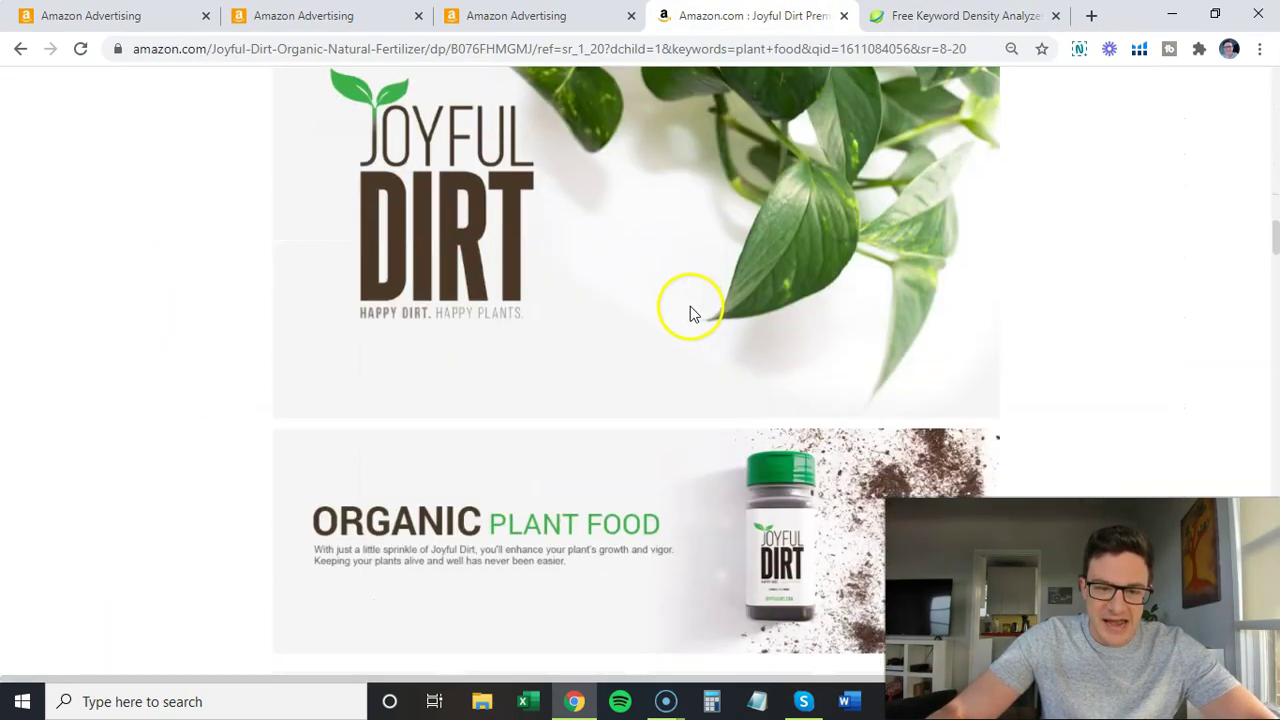
scroll(472, 404, down, 6)
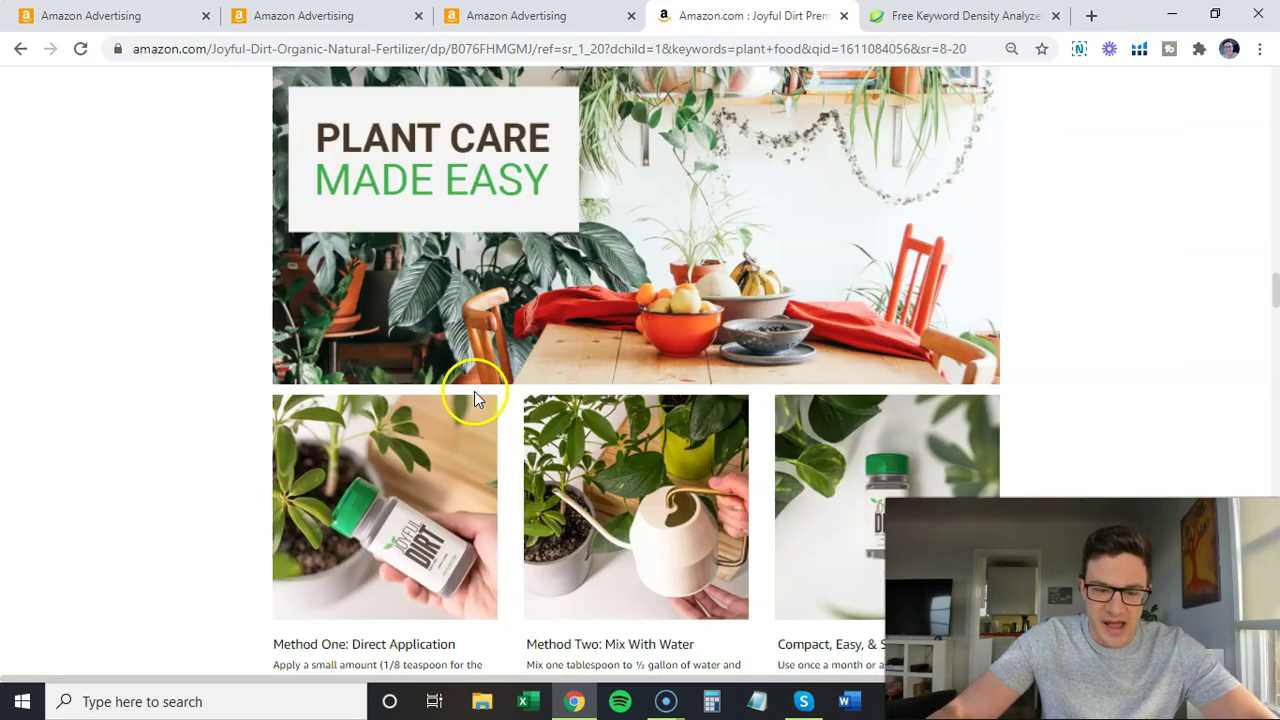
drag(296, 346, 360, 363)
click(273, 350)
drag(273, 350, 463, 374)
key(ctrl+c)
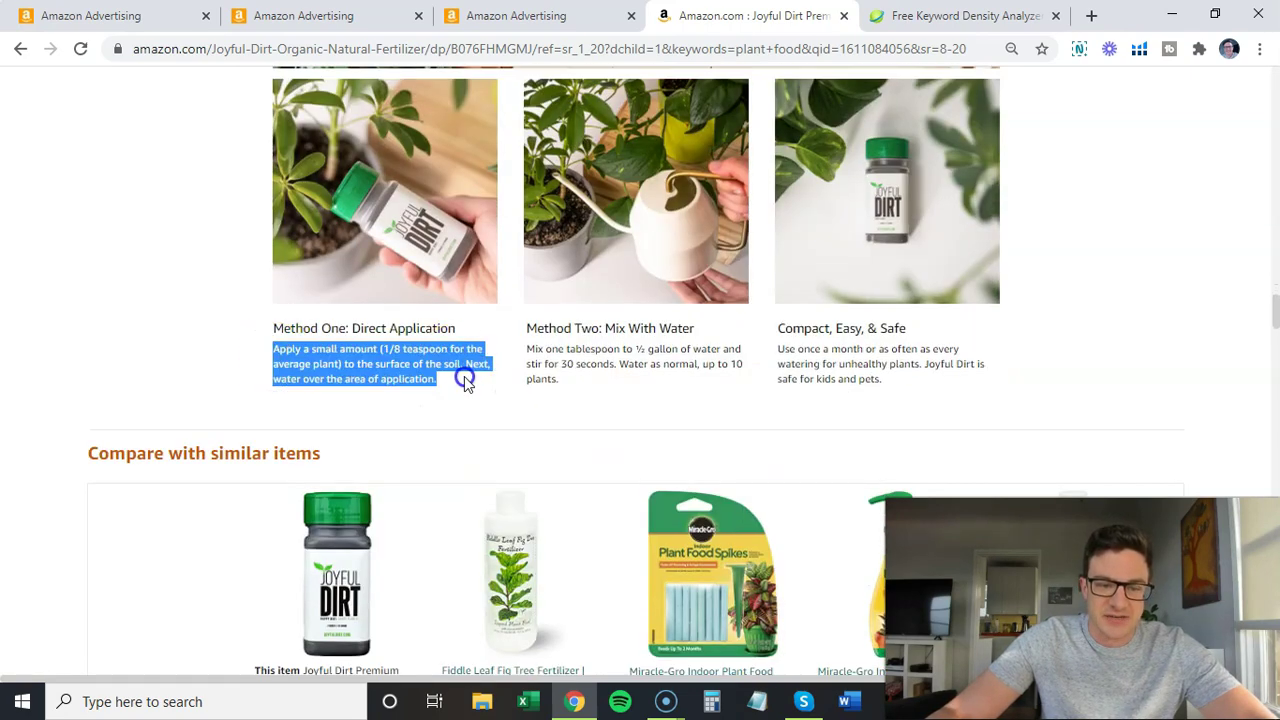
click(945, 16)
key(ctrl+v)
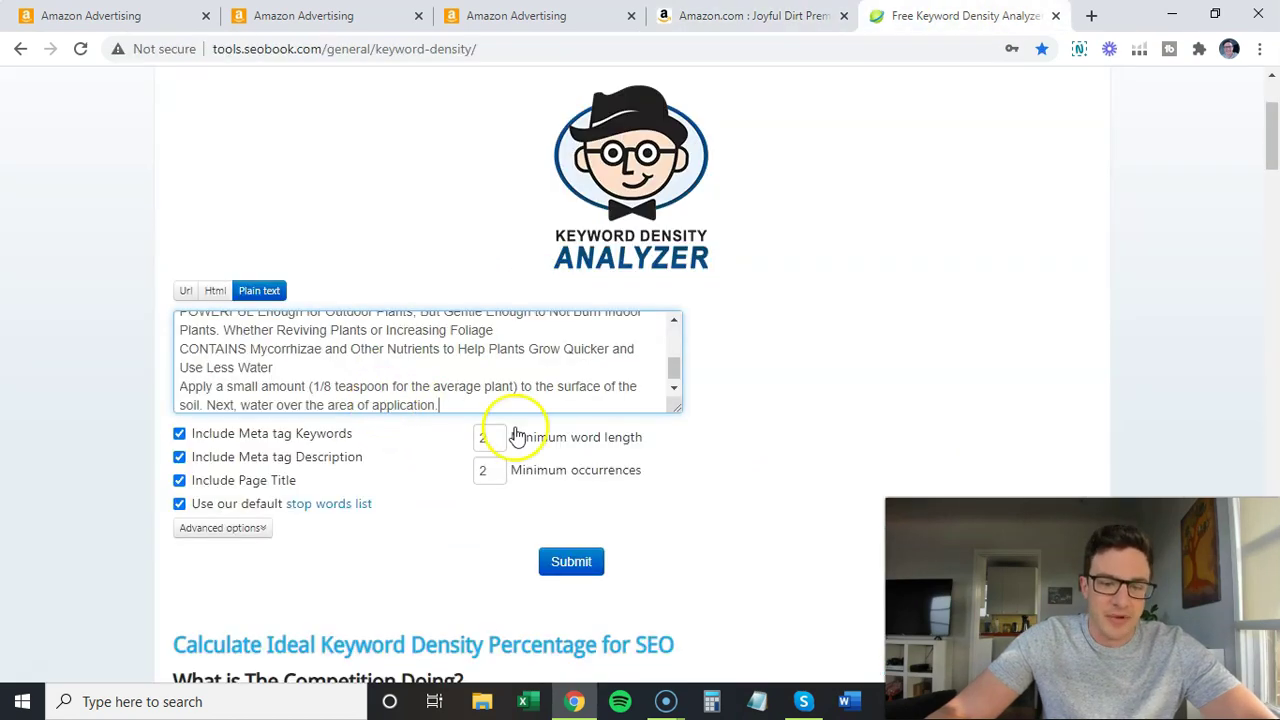
Set the minimum word length and minimum occurrences to 1 and submit the text for analysis
double_click(491, 437)
text(1)
double_click(491, 469)
text(1)
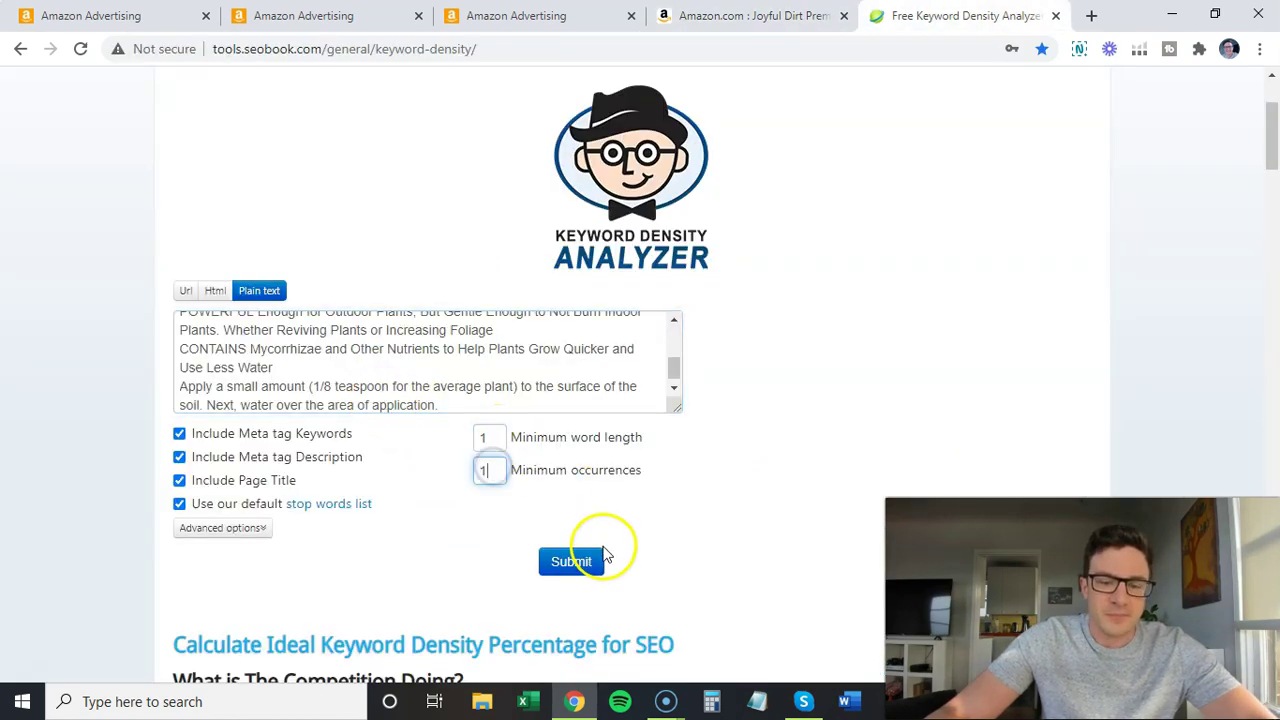
click(571, 561)
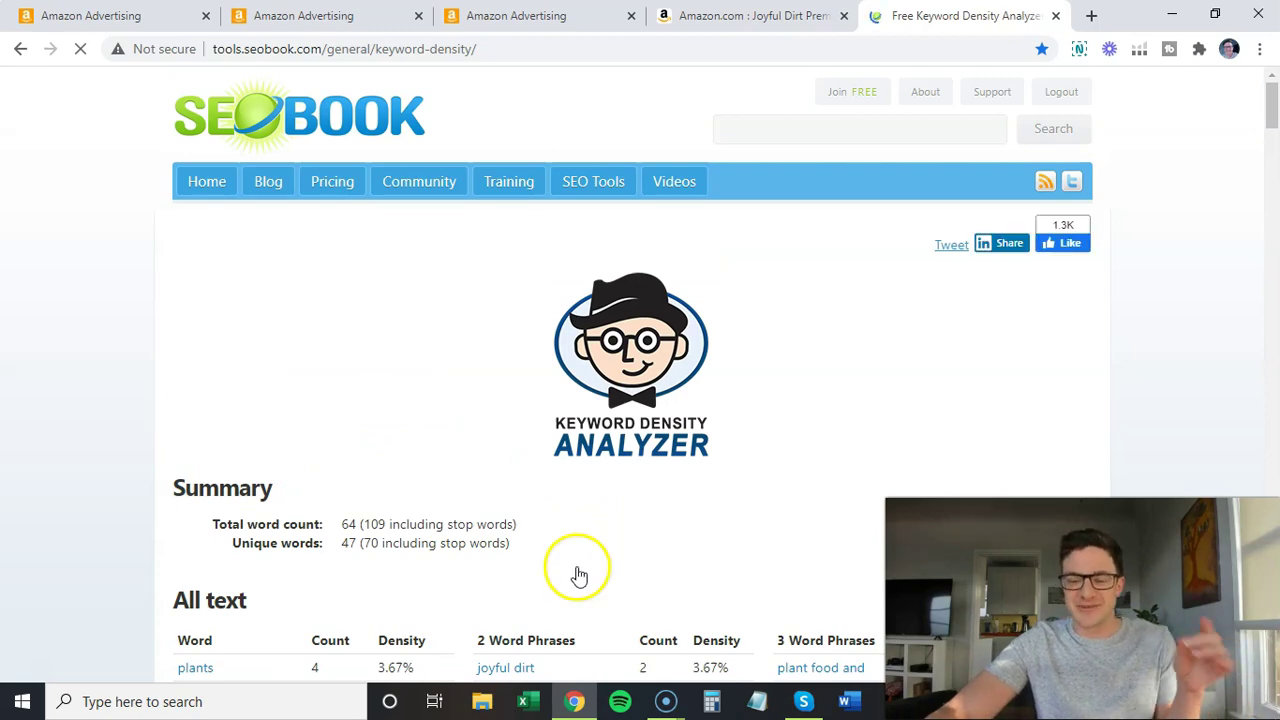
Export the single-word density results and open the downloaded keyword-density.csv in Excel
scroll(64, 318, down, 1)
scroll(63, 318, down, 1)
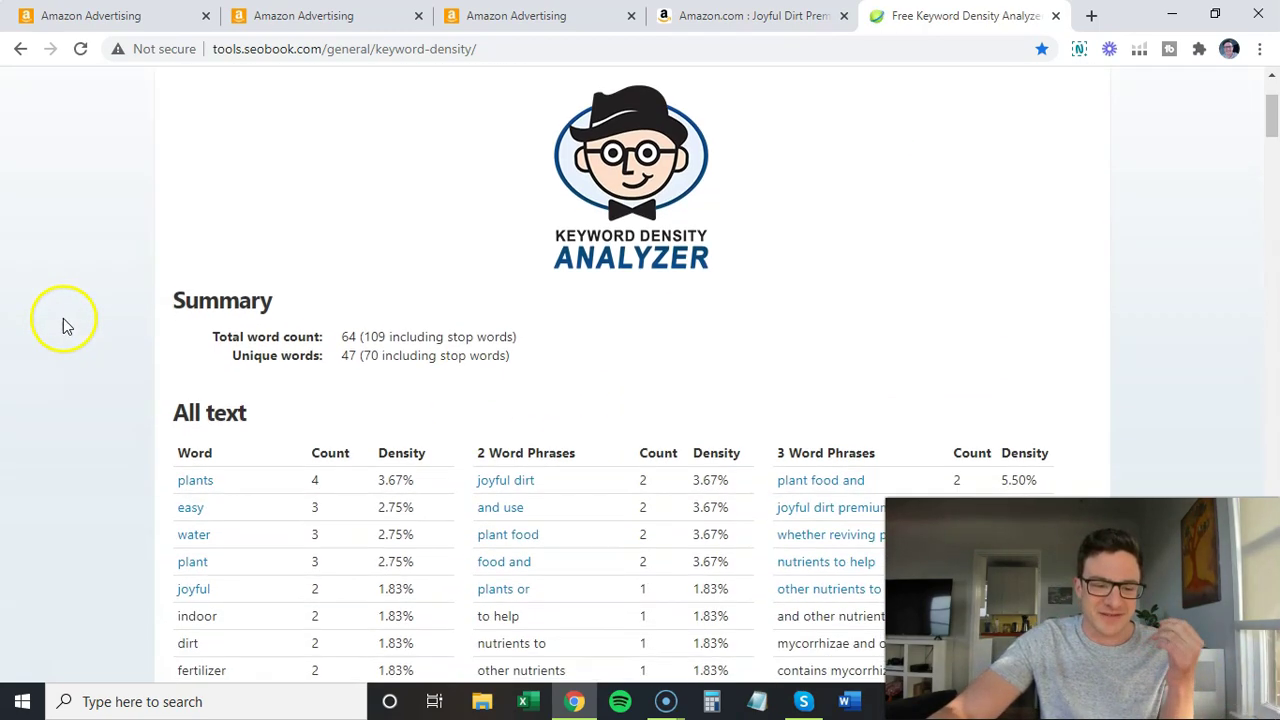
scroll(234, 485, down, 2)
scroll(240, 450, down, 12)
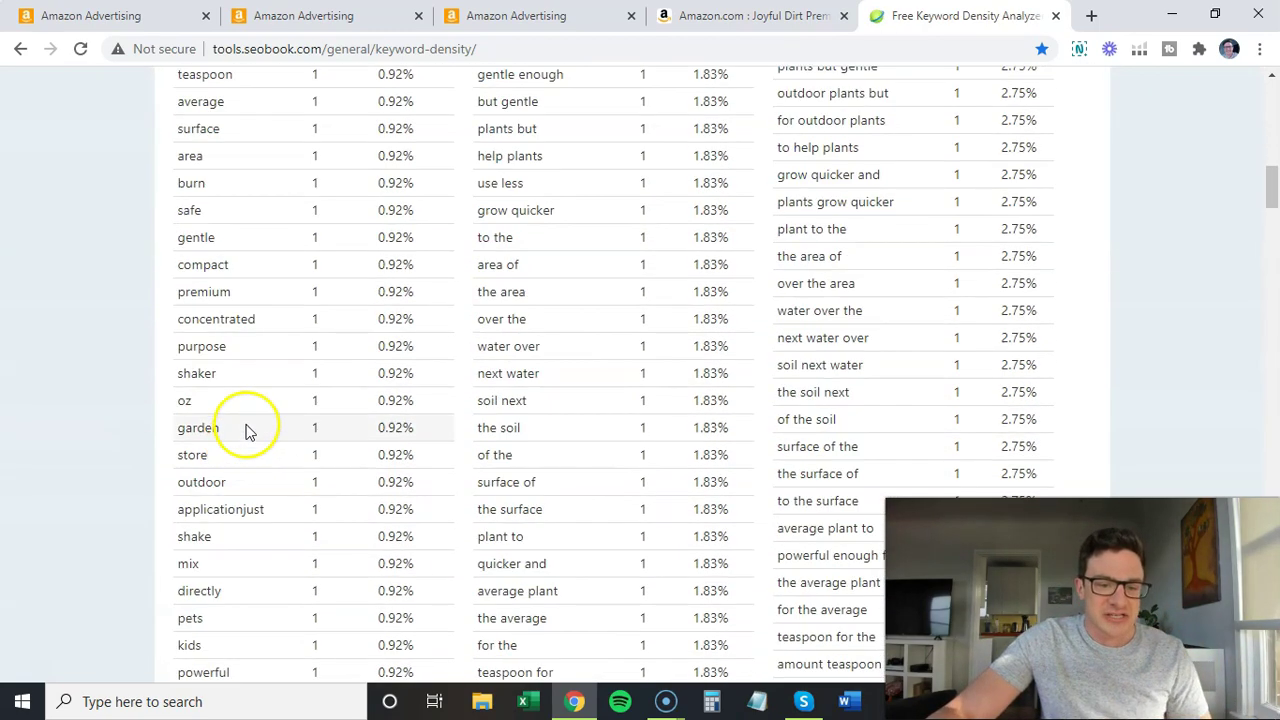
click(420, 376)
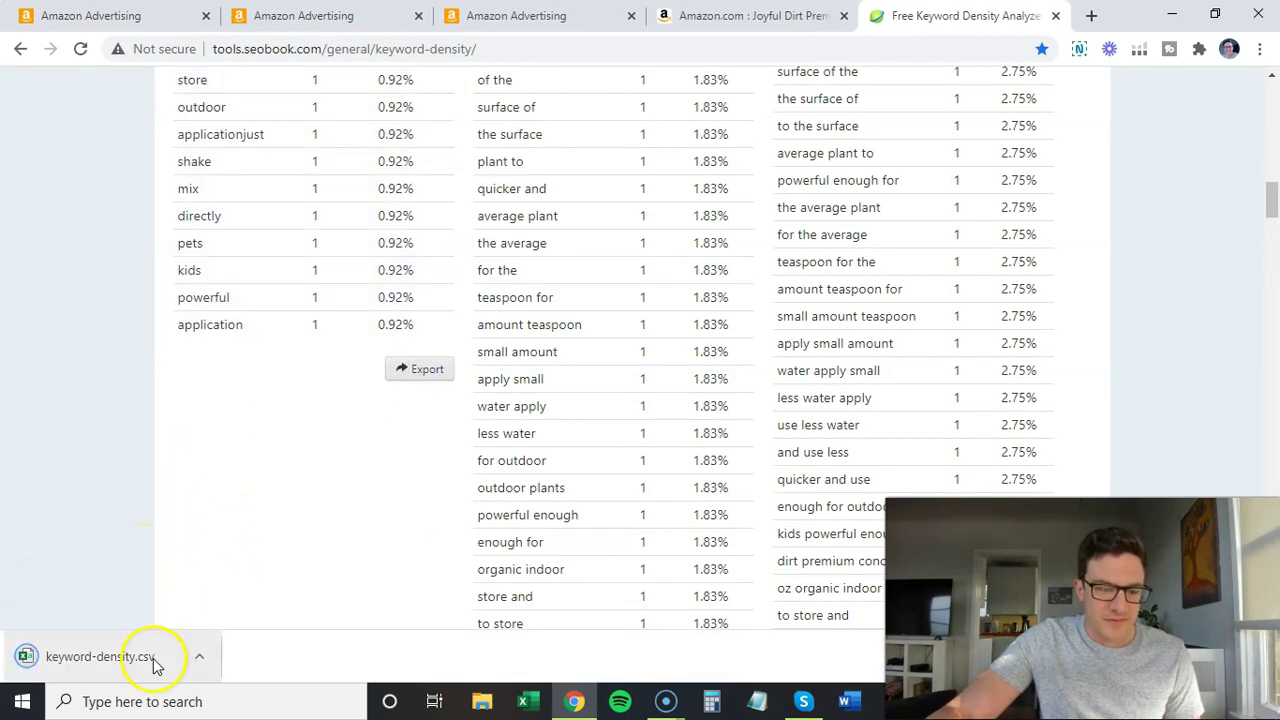
click(155, 657)
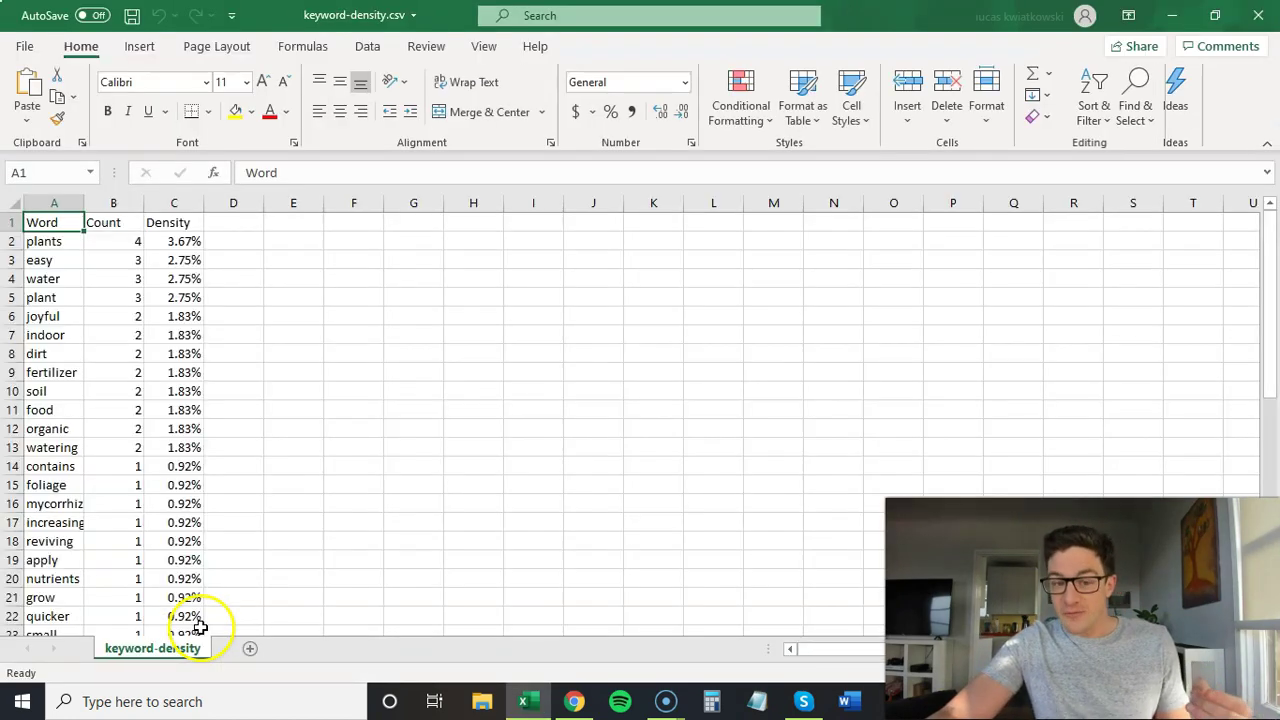
Copy all the words in the Word column, from "plants" down to the last entry, without the header
click(45, 241)
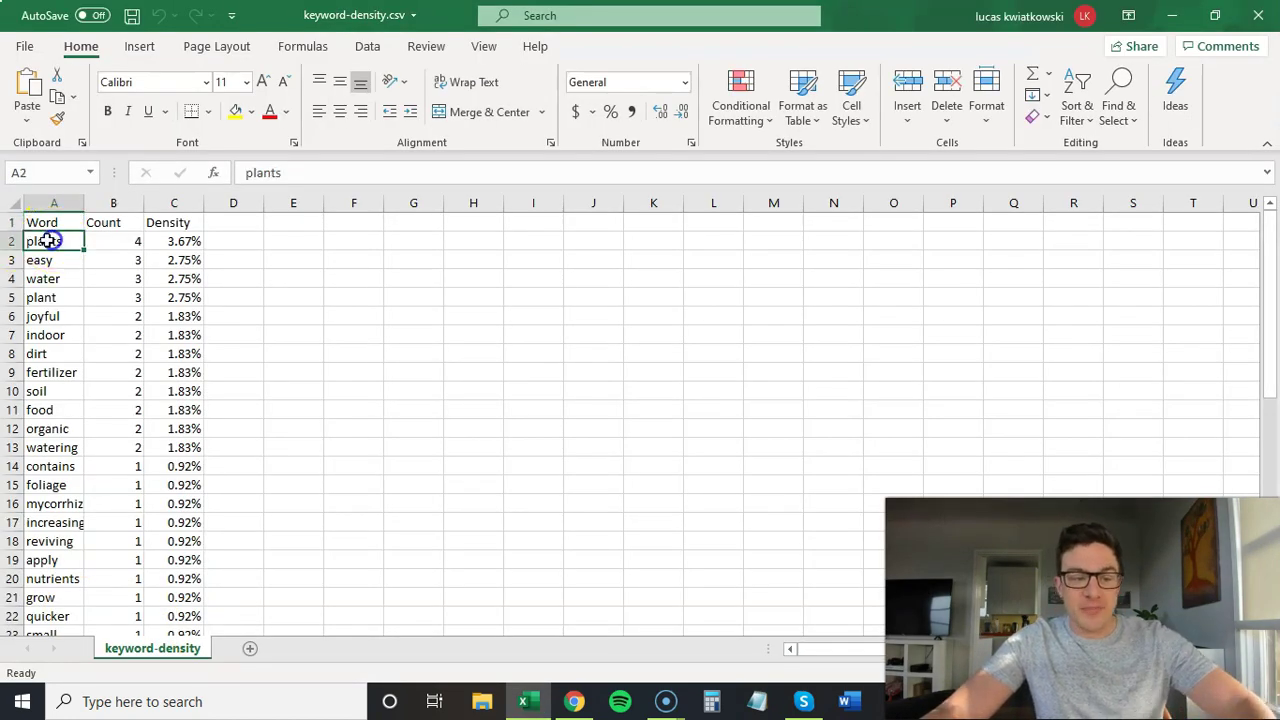
key(ctrl+shift+Down)
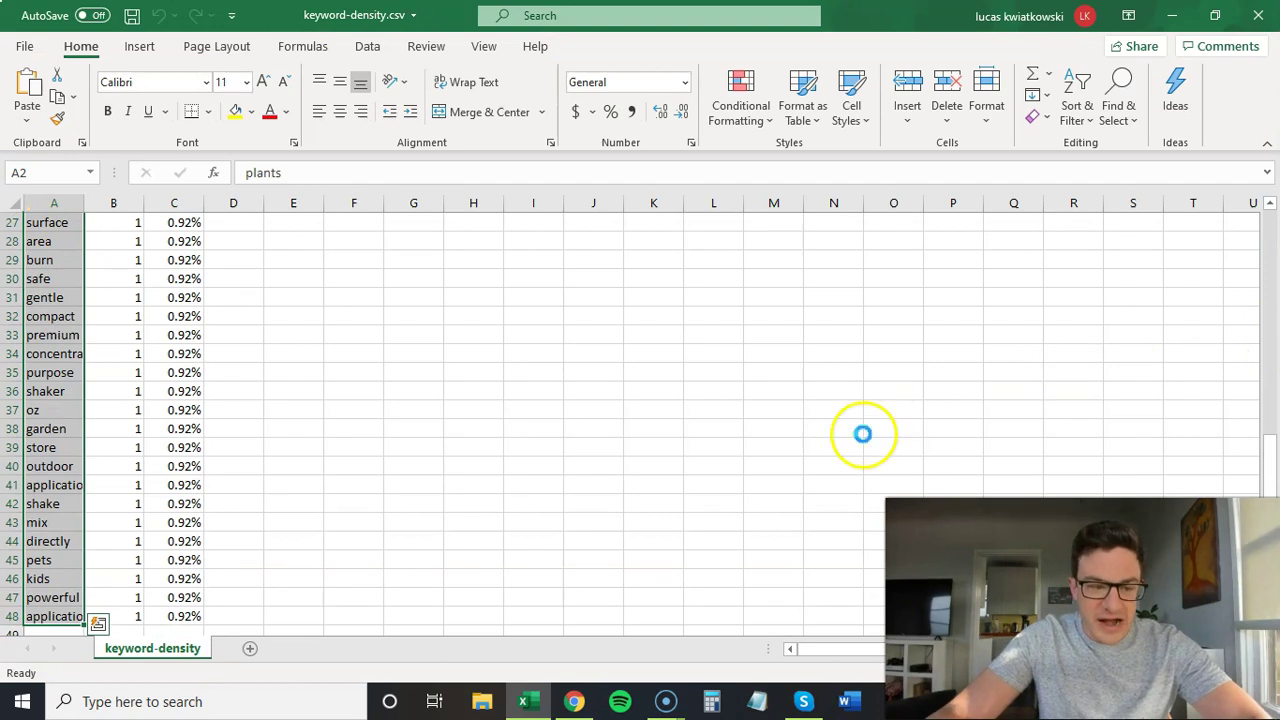
key(ctrl+c)
Switch to Chrome and set the daily budget of the new Amazon Advertising campaign to $10
click(574, 701)
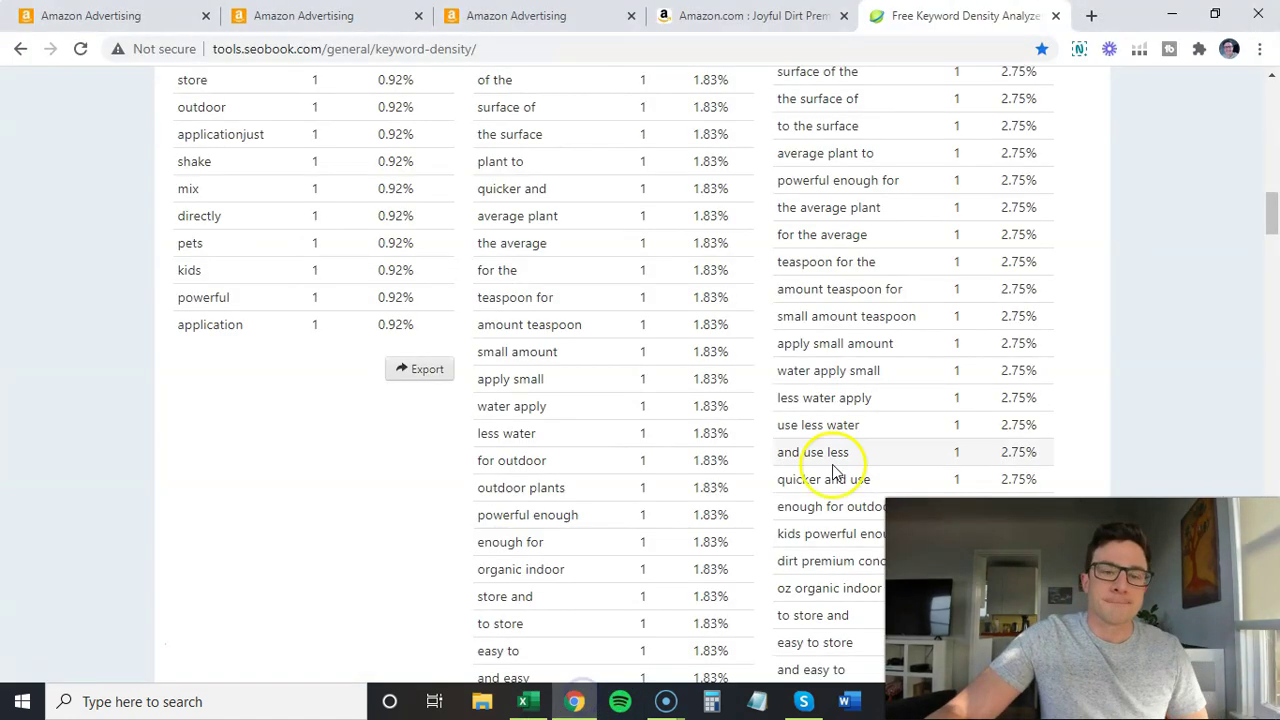
click(572, 20)
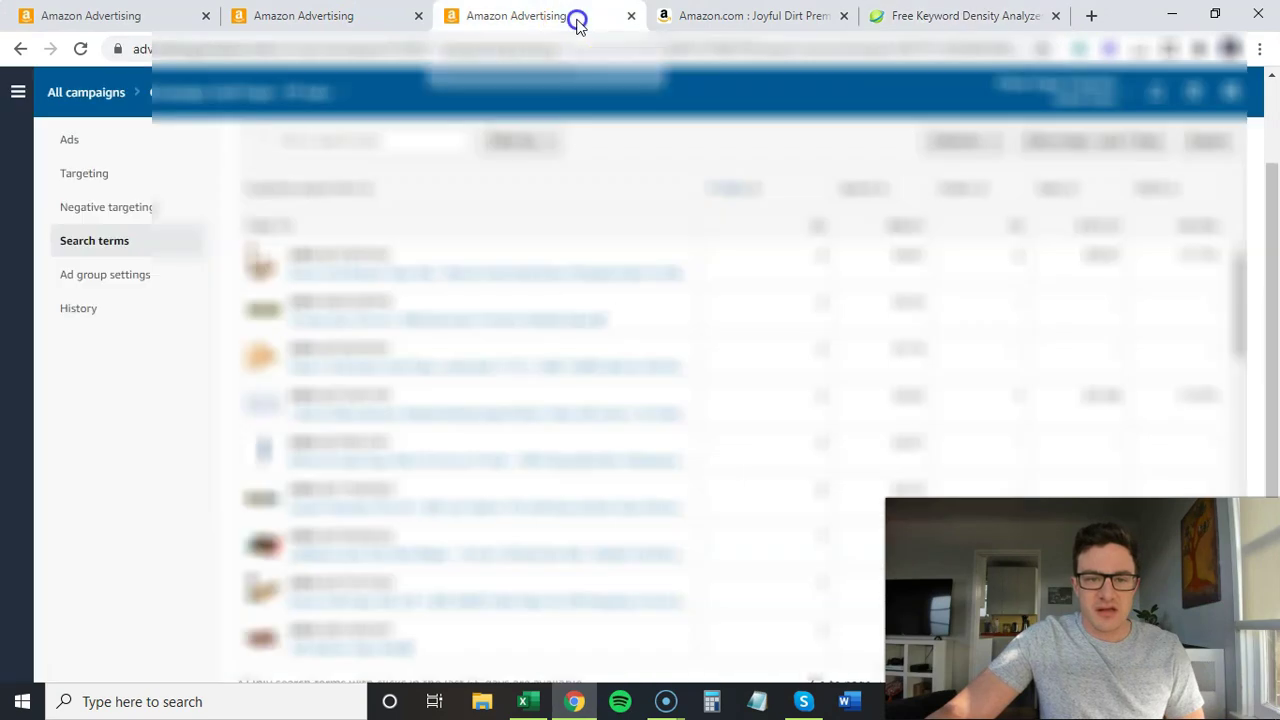
click(140, 12)
scroll(680, 228, down, 1)
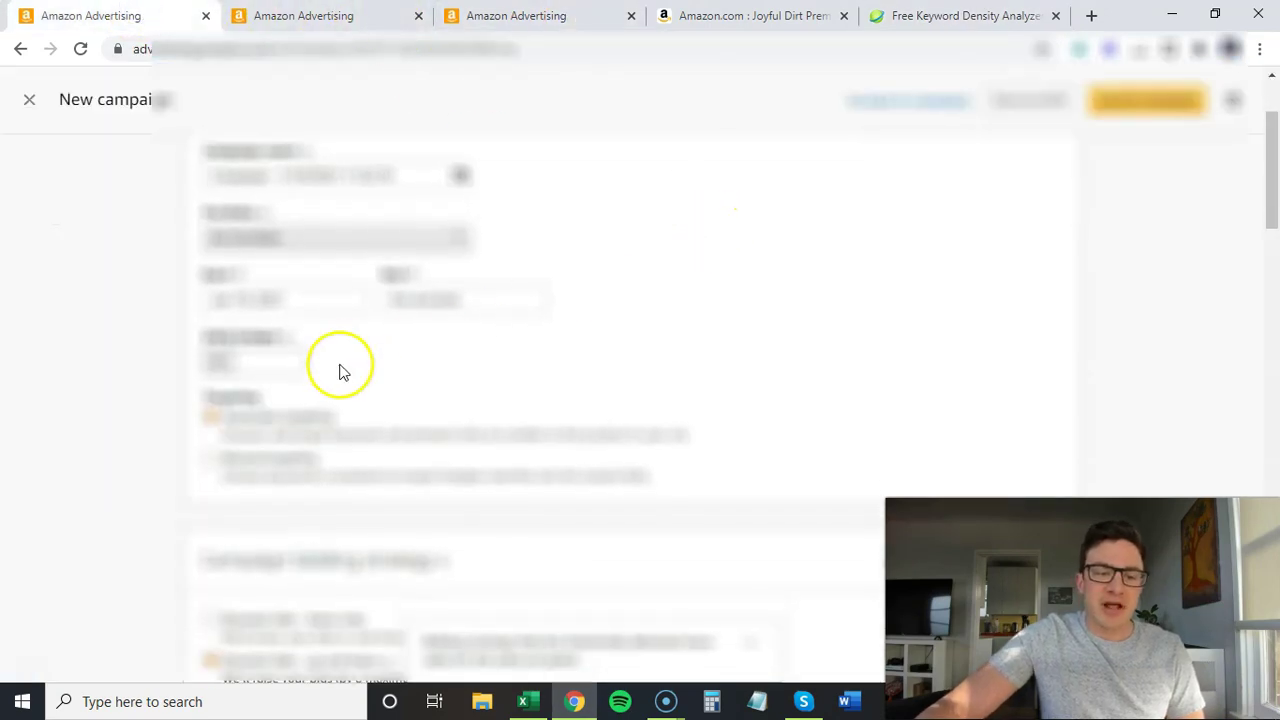
click(277, 363)
text(10)
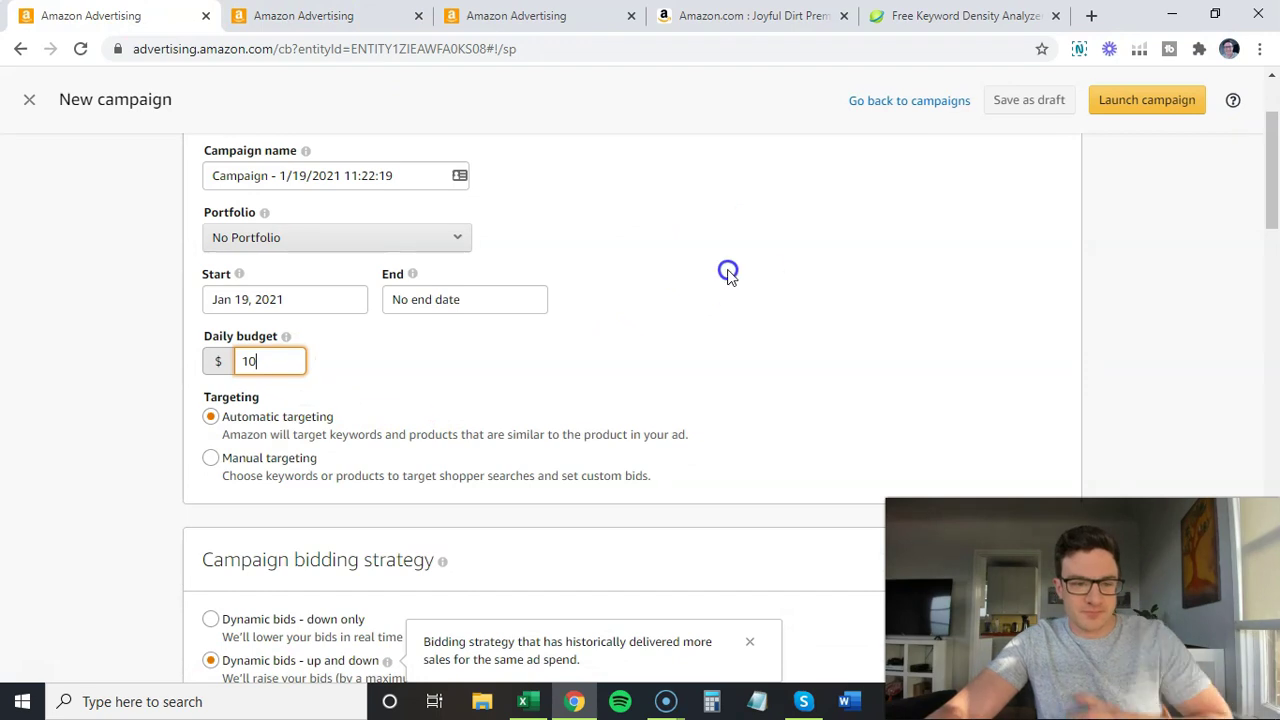
click(728, 272)
Choose the "Dynamic bids - down only" bidding strategy and set the Product pages placement adjustment to 100%
scroll(720, 215, down, 4)
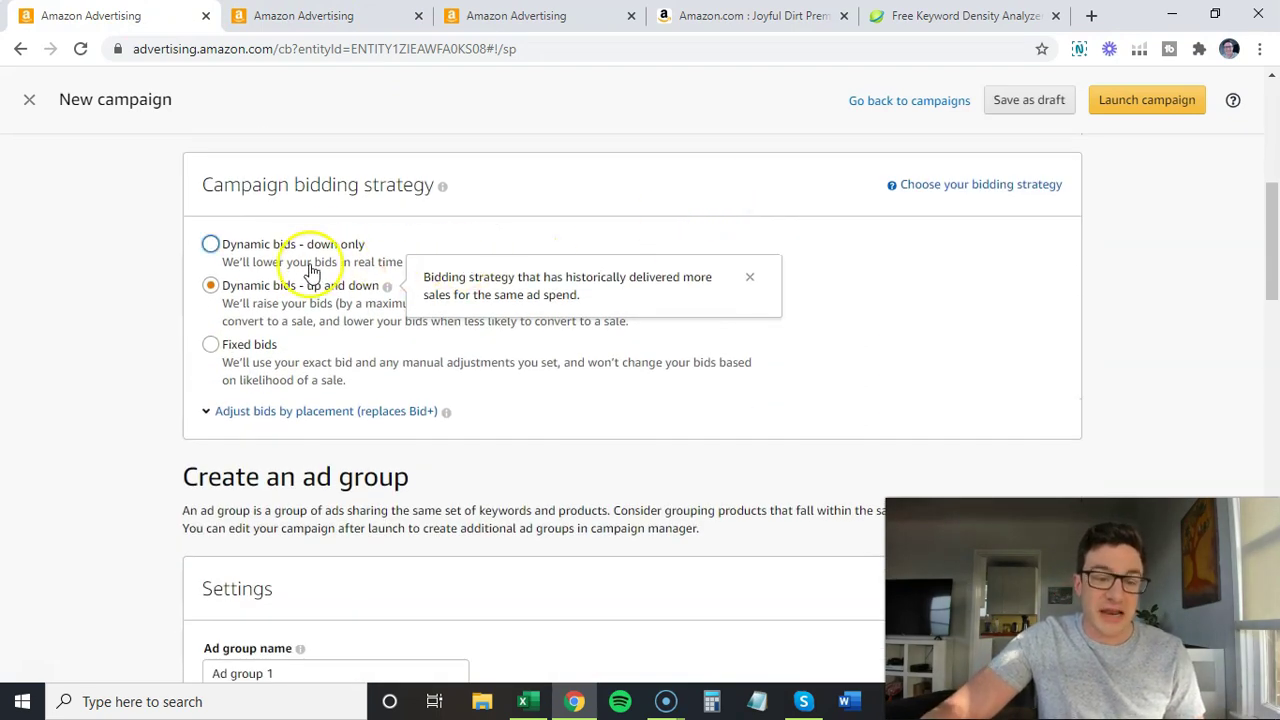
click(280, 246)
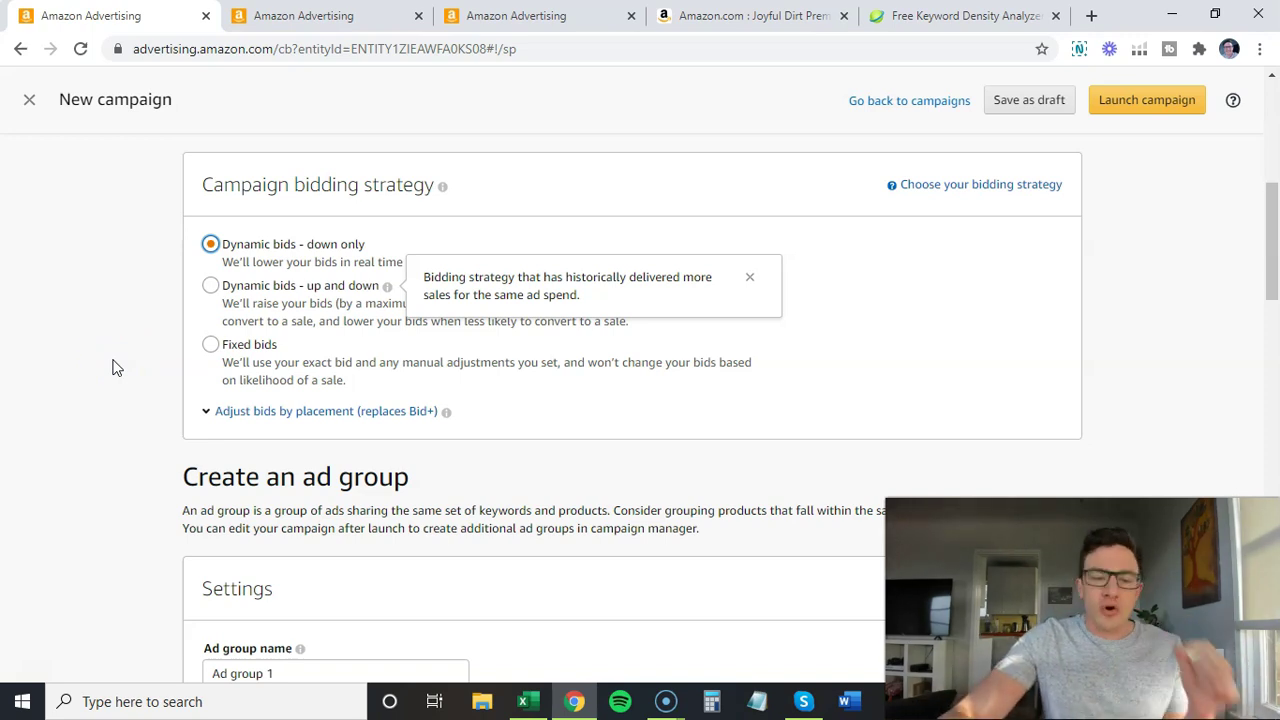
click(271, 414)
scroll(215, 400, down, 1)
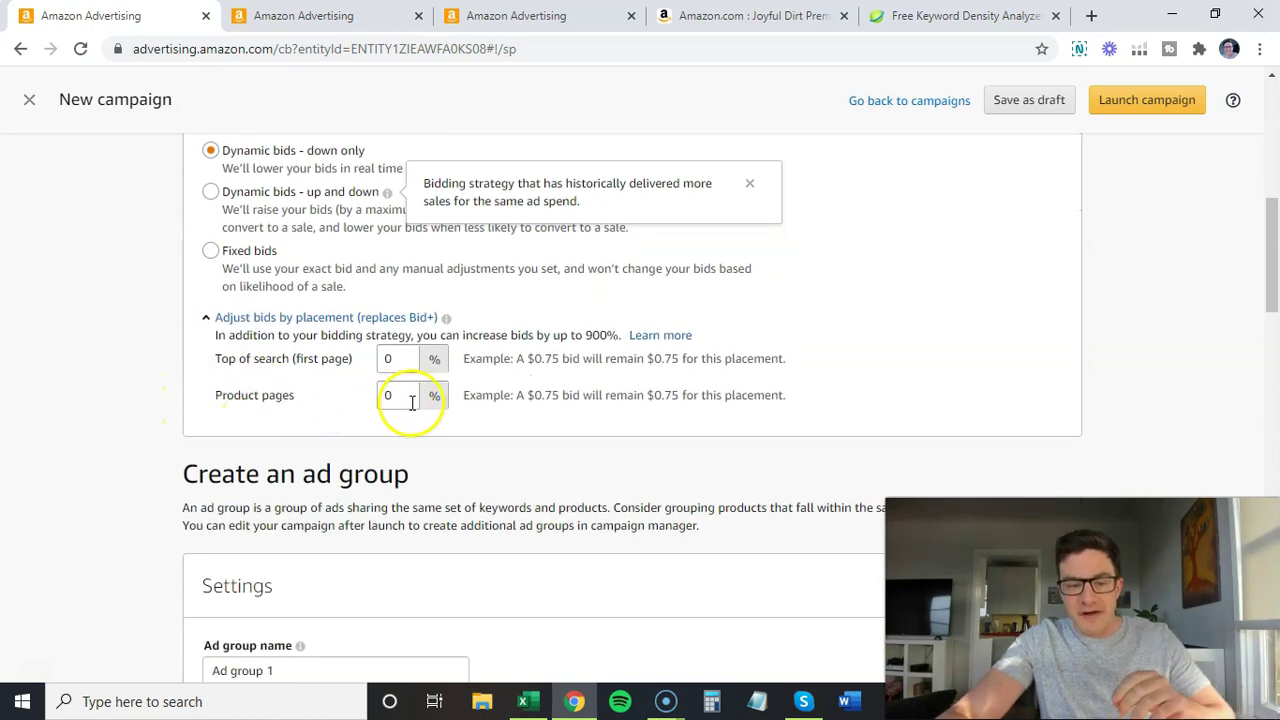
double_click(390, 396)
text(100)
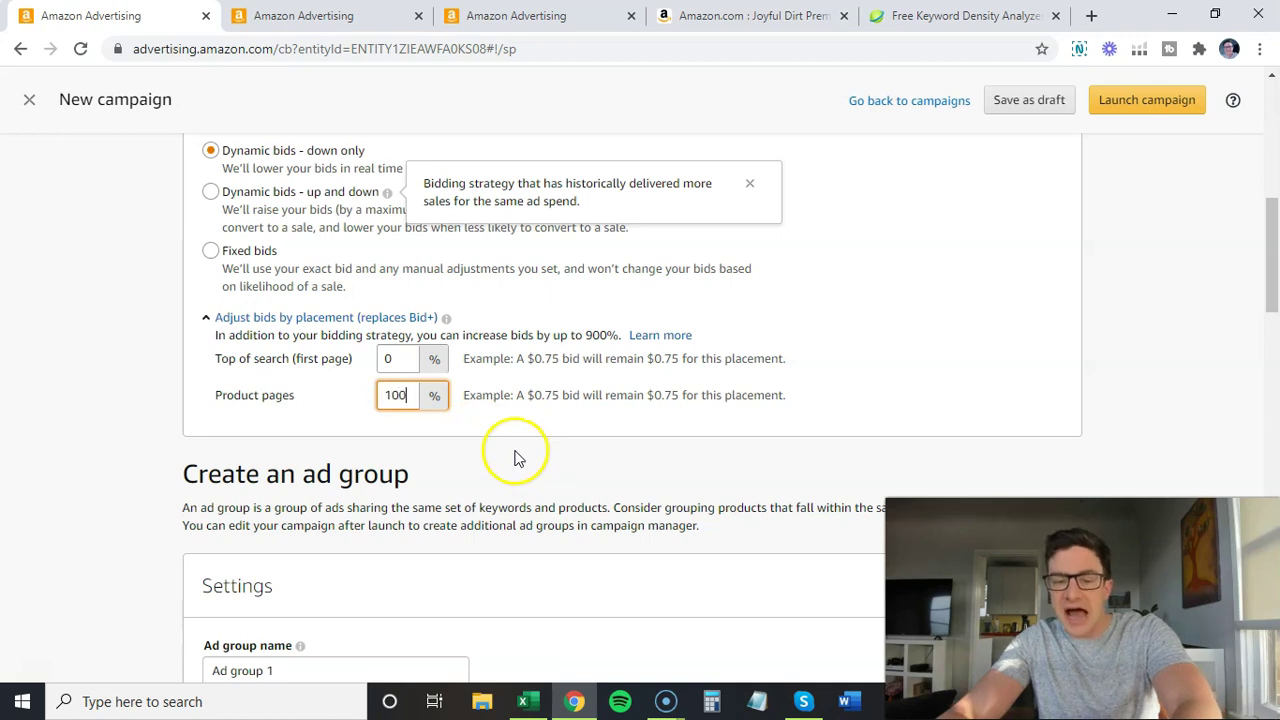
click(105, 366)
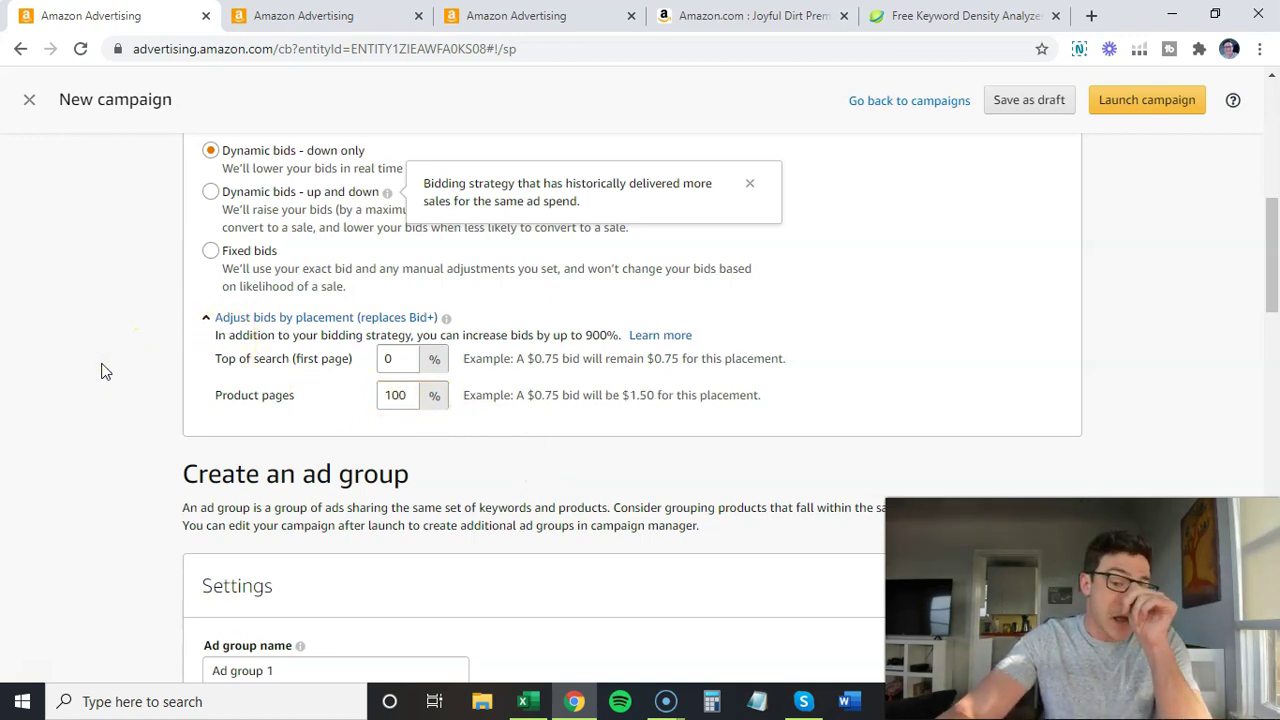
click(112, 366)
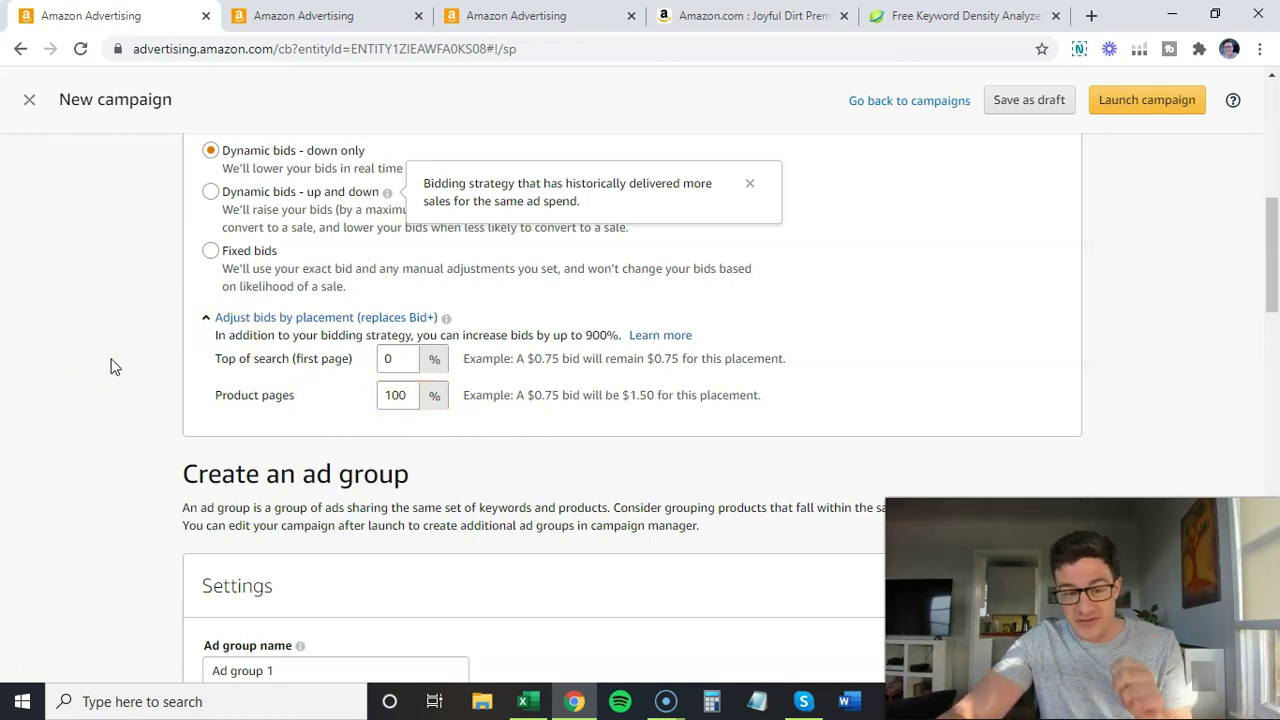
click(113, 364)
Set the default bid for automatic targeting to $0.35
scroll(126, 358, down, 1)
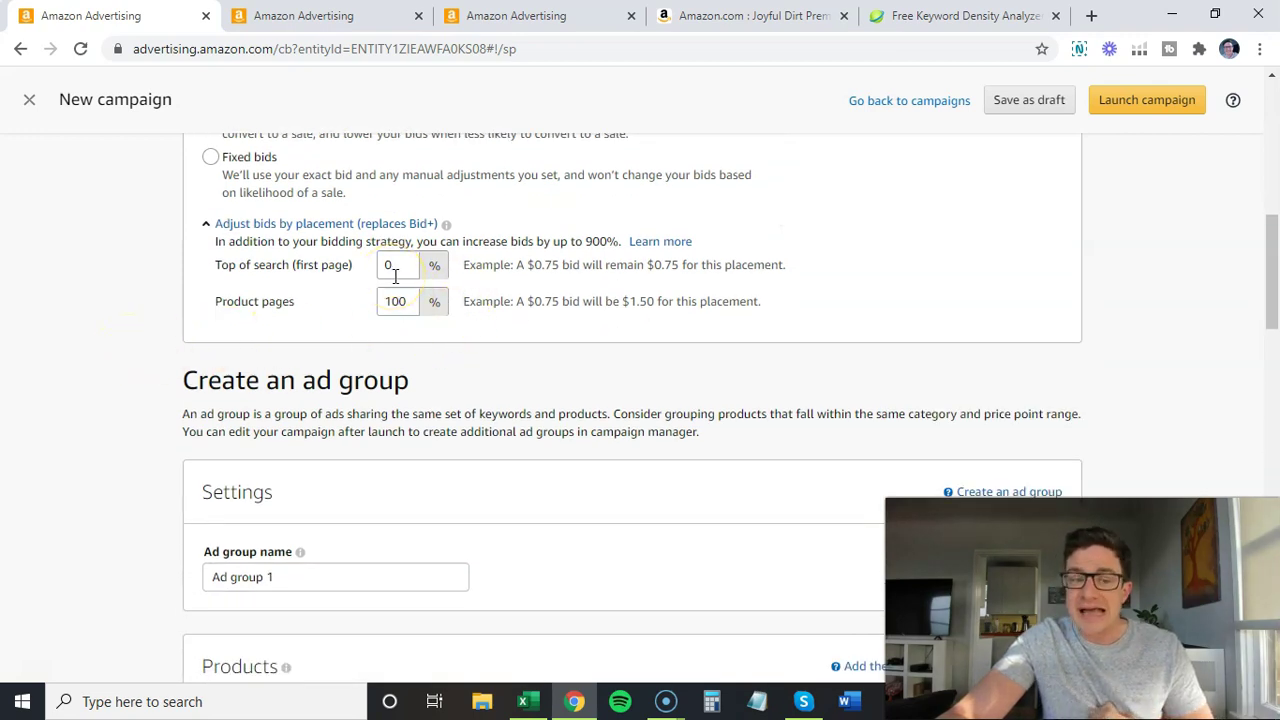
scroll(118, 302, down, 1)
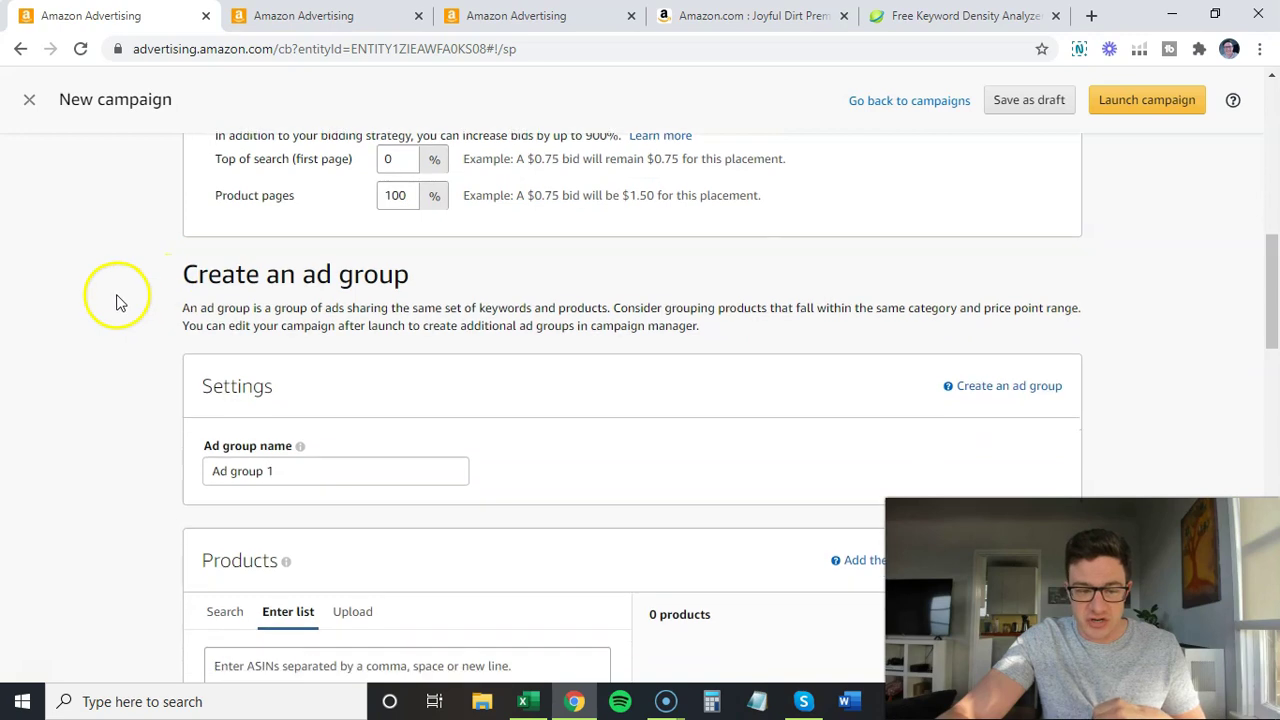
scroll(114, 303, down, 2)
scroll(89, 326, down, 4)
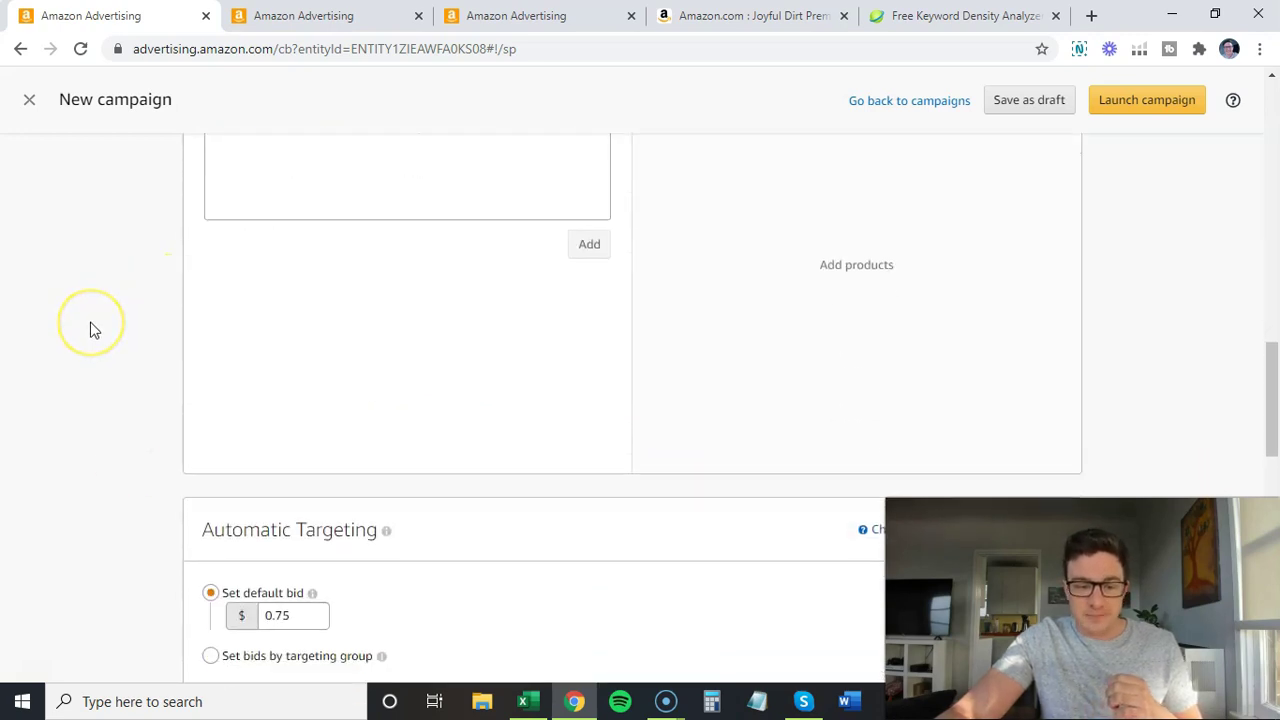
scroll(89, 328, down, 3)
click(303, 368)
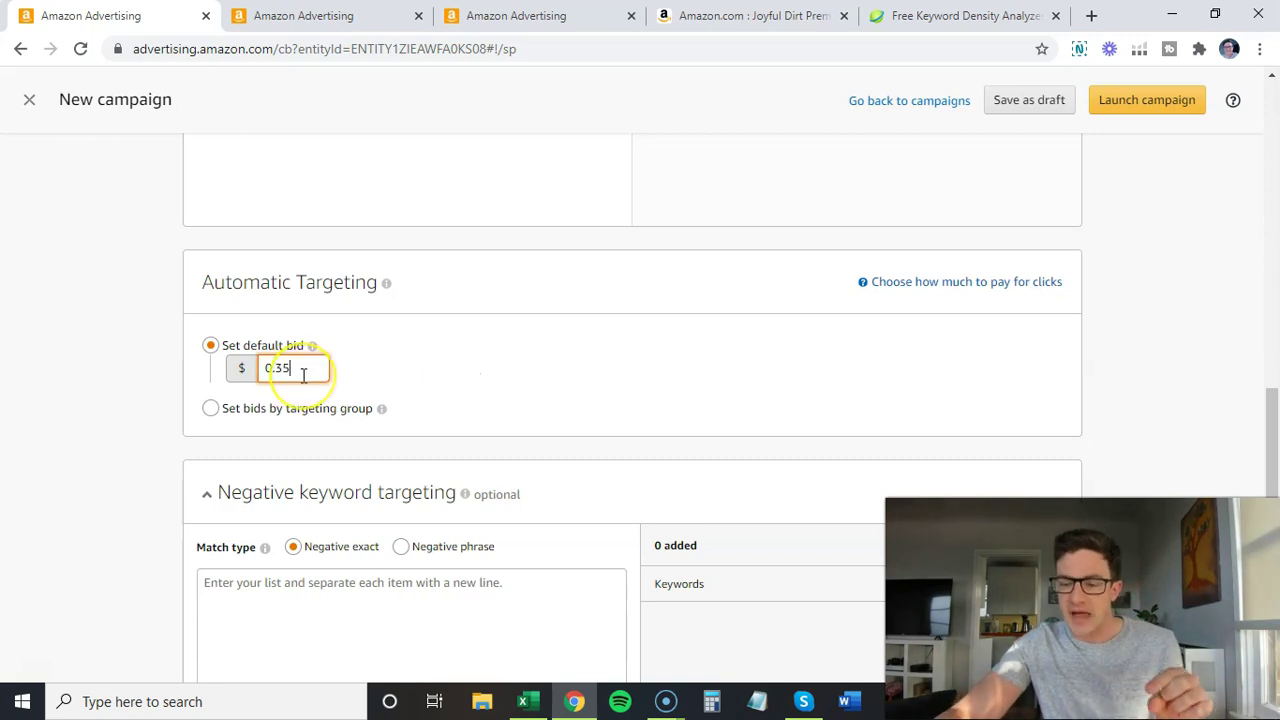
click(290, 369)
click(106, 400)
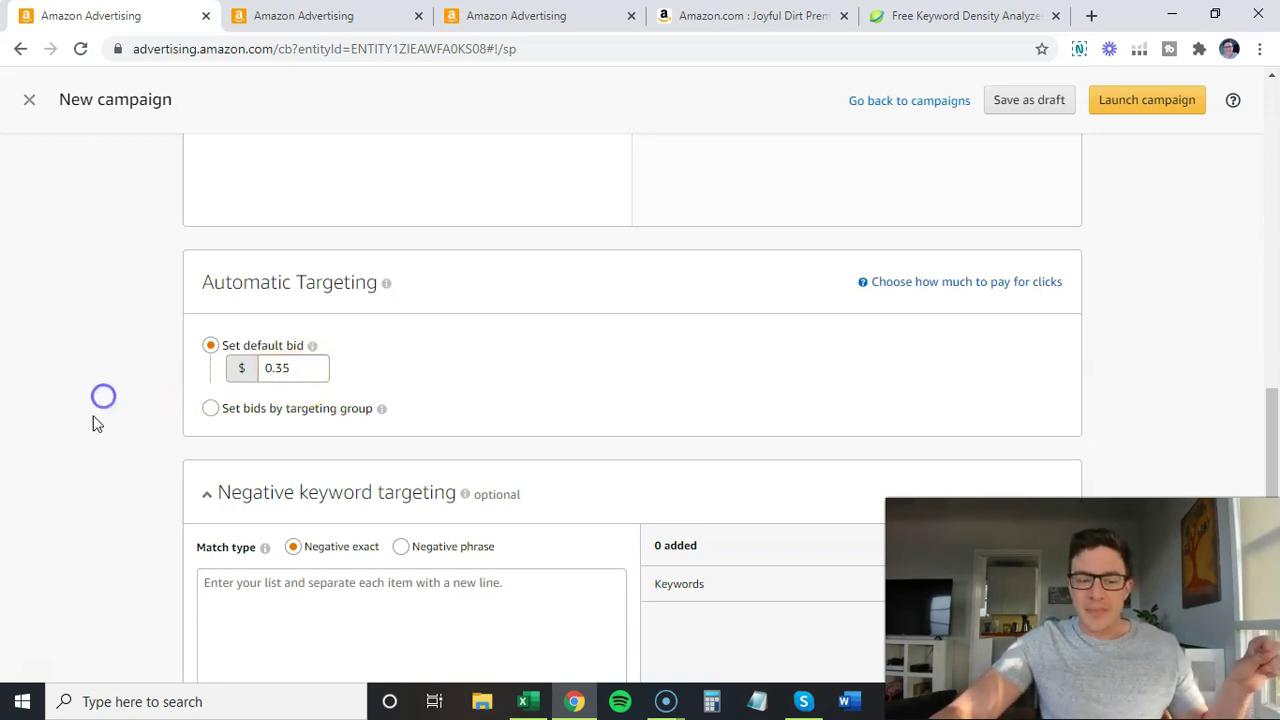
Set the negative keyword match type to Negative phrase, paste the copied word list and add the keywords to the campaign
scroll(93, 417, down, 2)
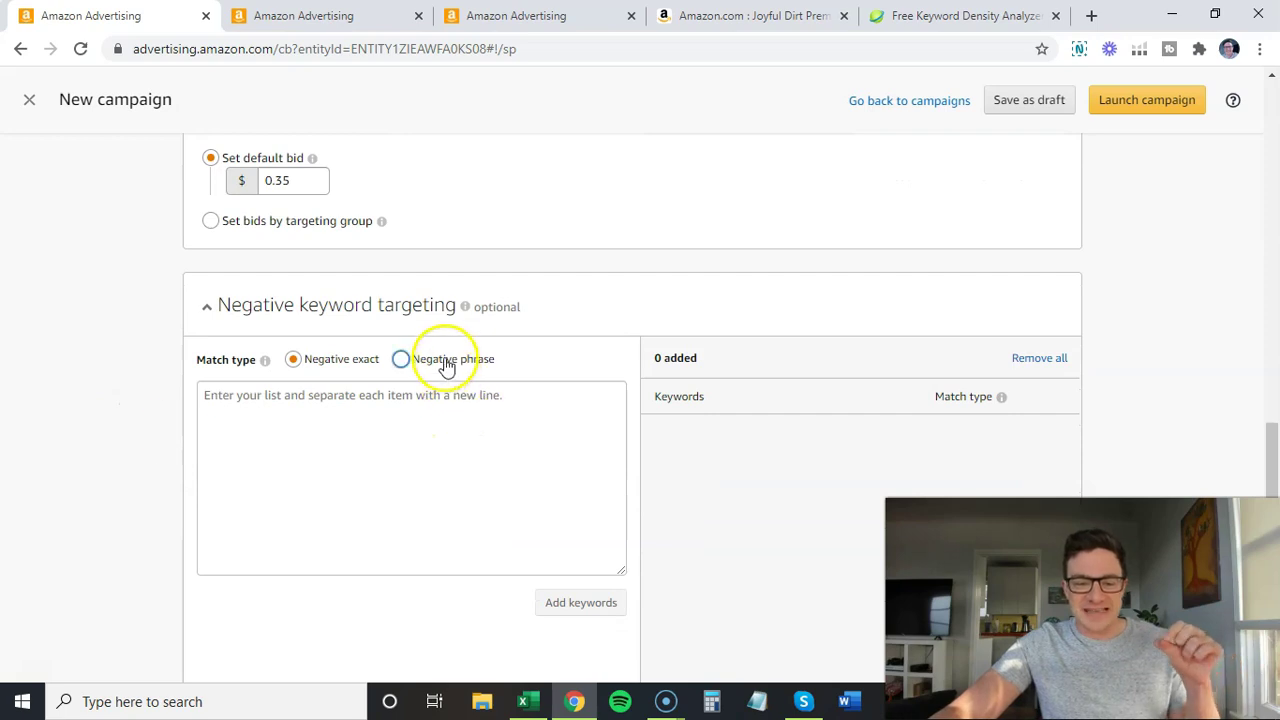
click(457, 356)
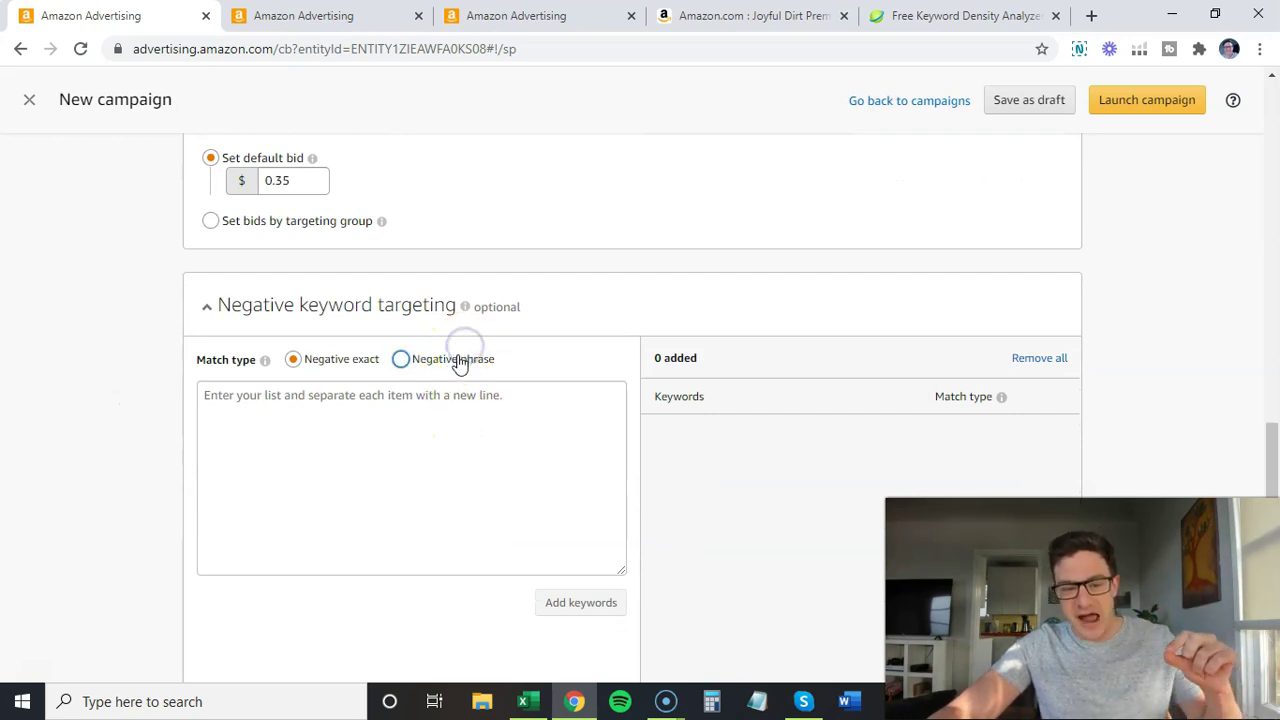
click(443, 445)
key(ctrl+v)
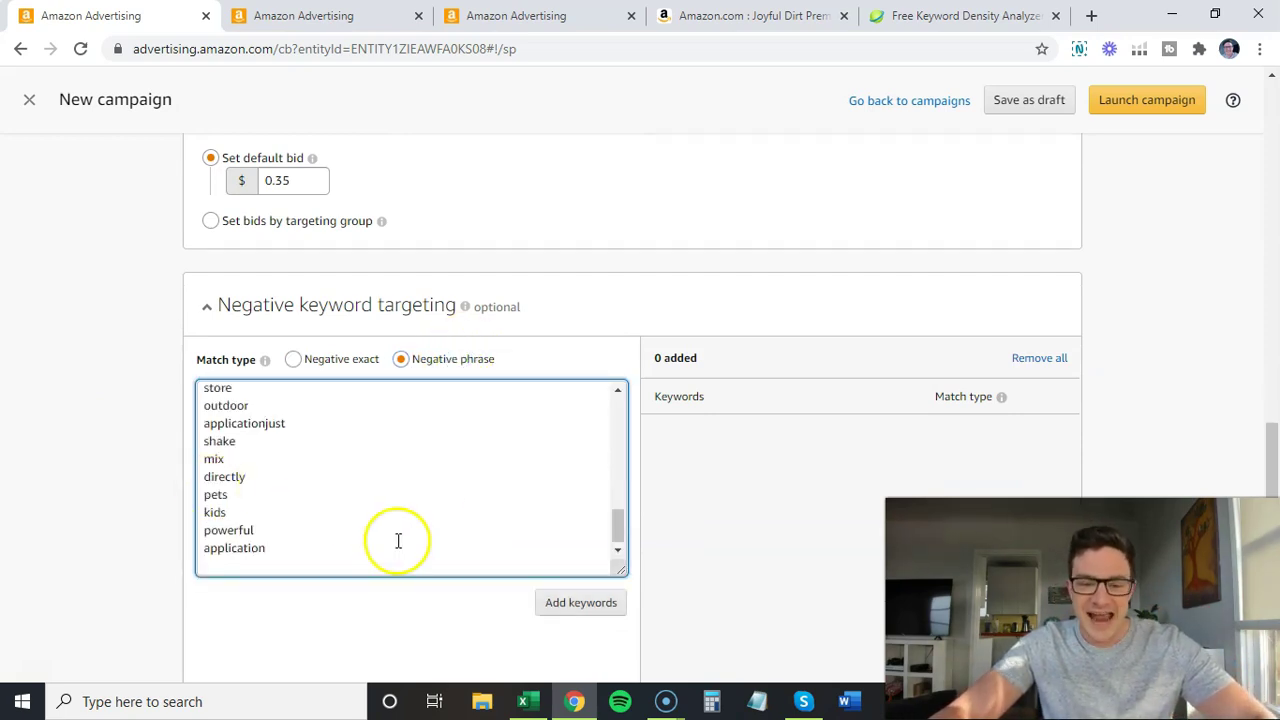
scroll(398, 530, up, 10)
scroll(398, 540, up, 1)
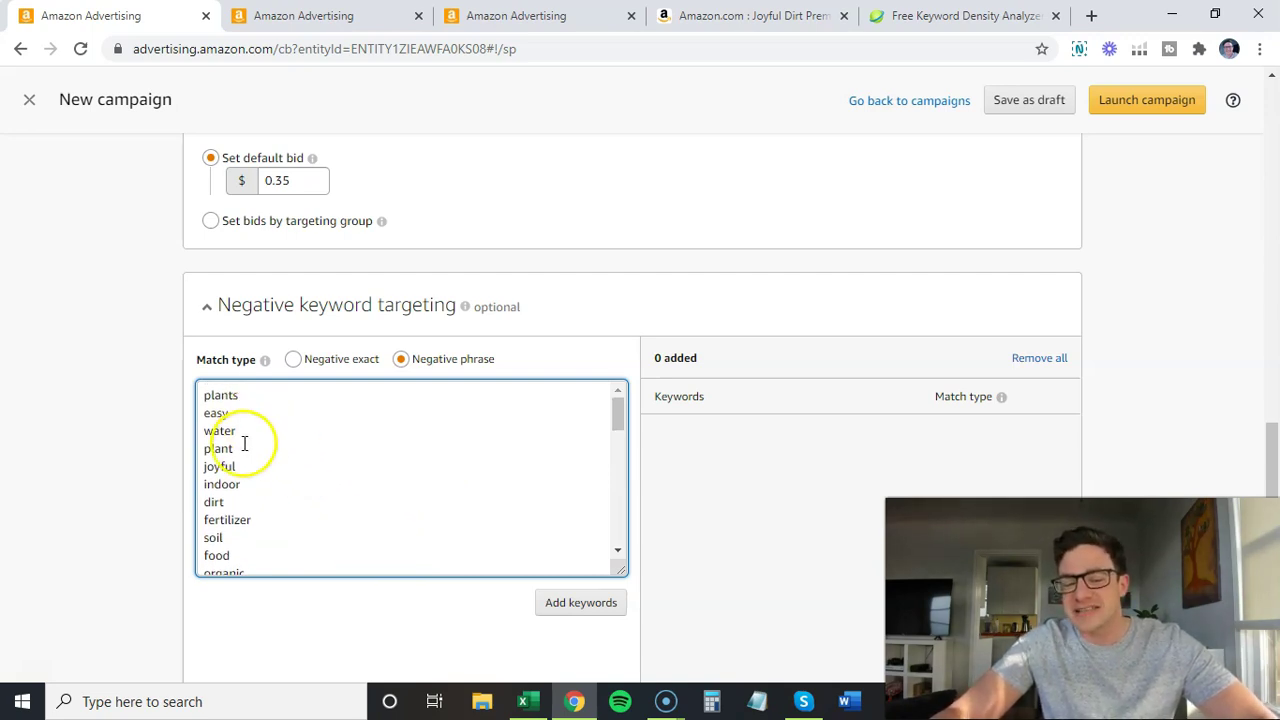
click(582, 604)
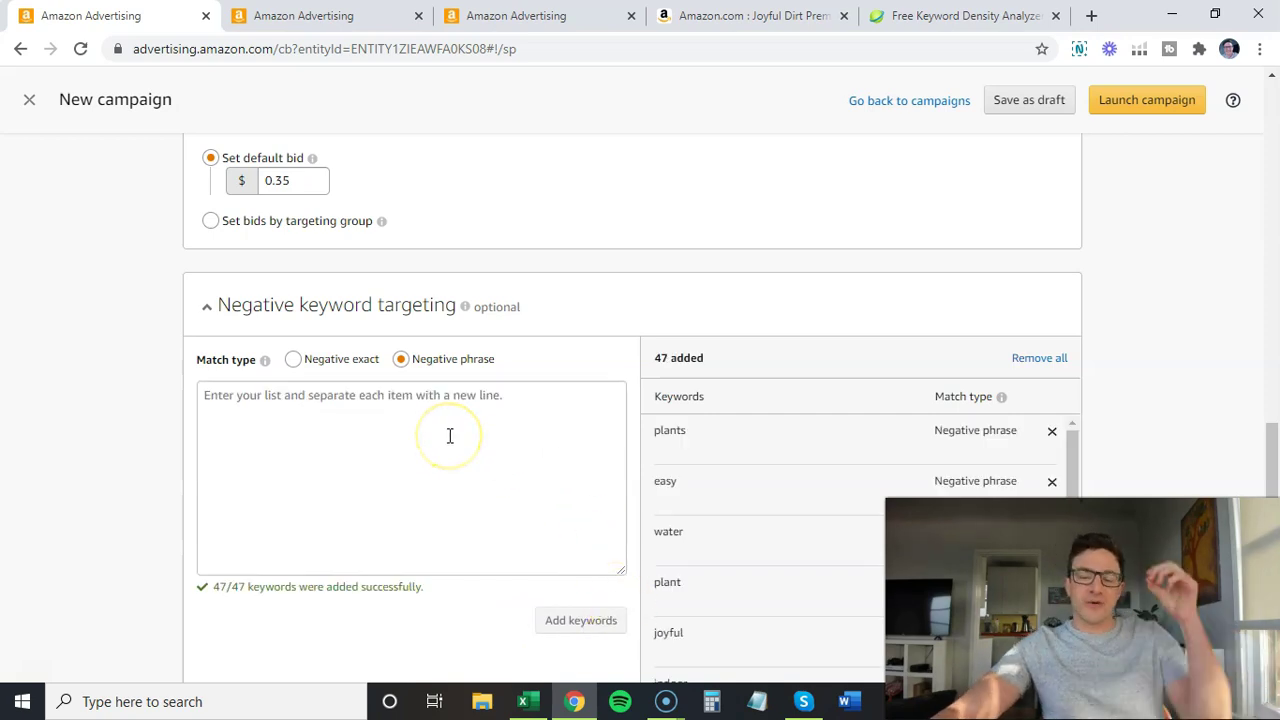
Review the title and bullet points of the Joyful Dirt product listing
scroll(85, 317, down, 1)
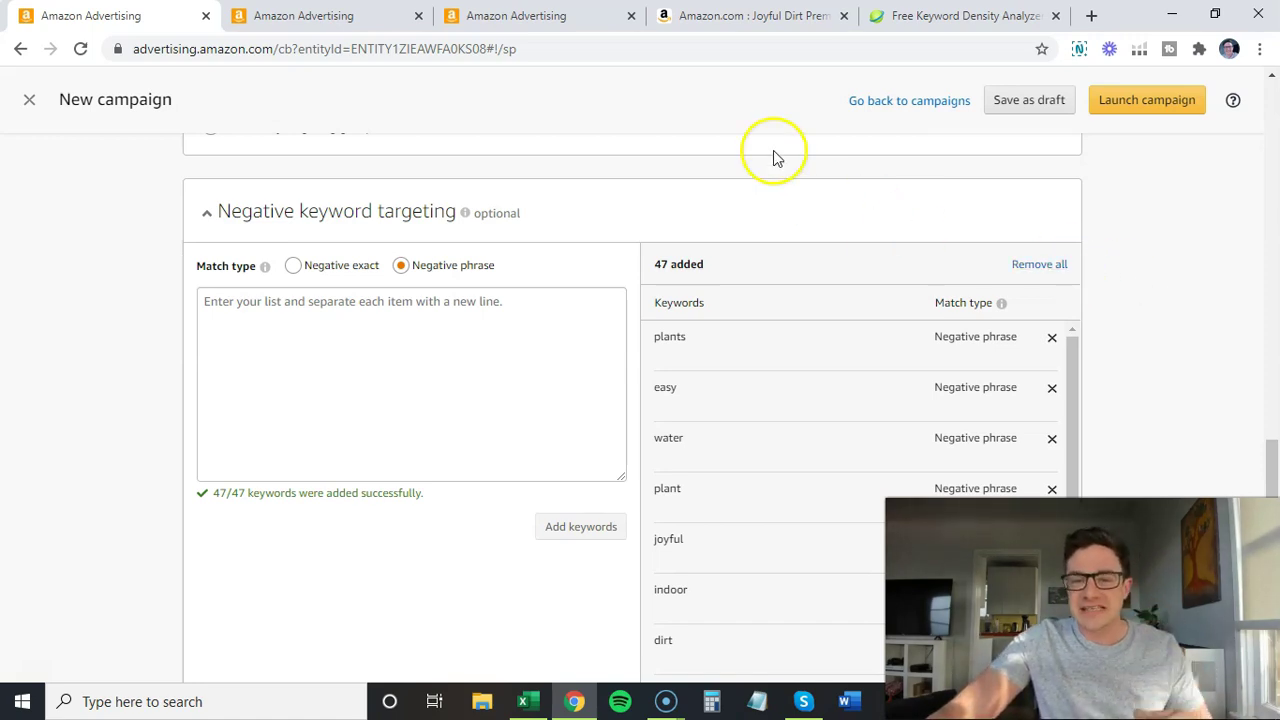
click(748, 20)
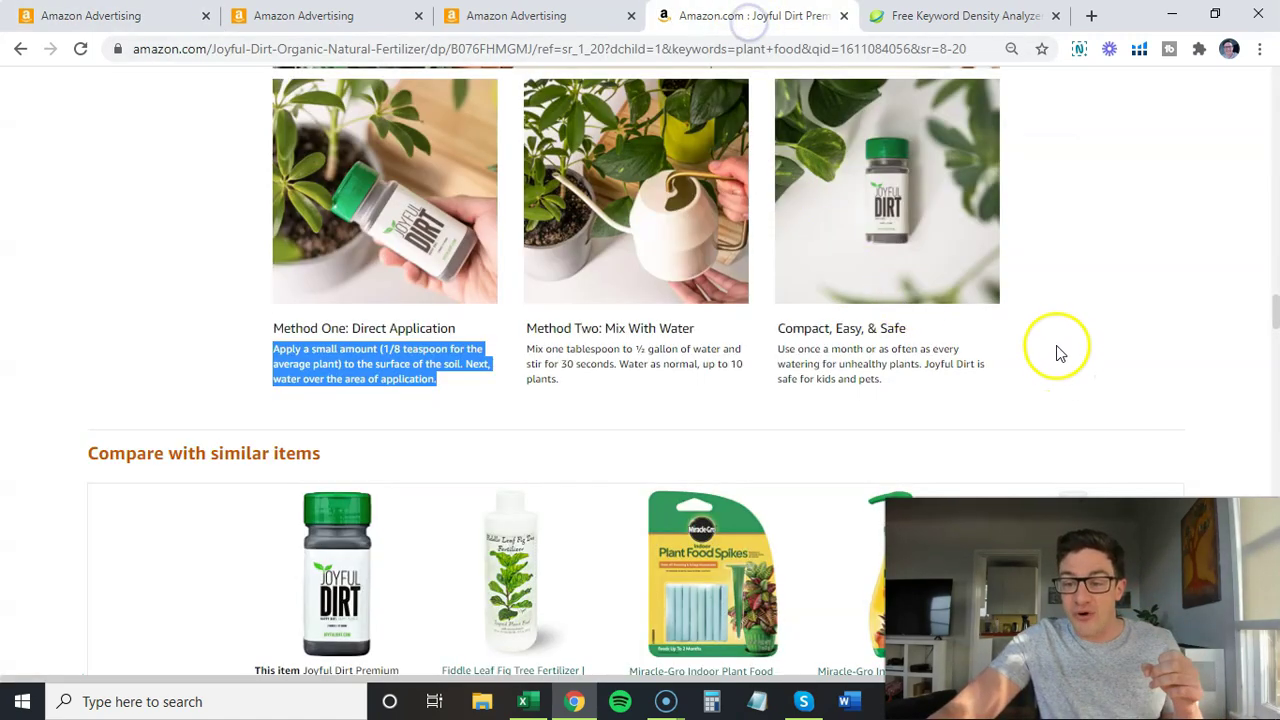
scroll(1200, 330, up, 5)
drag(1273, 245, 1274, 95)
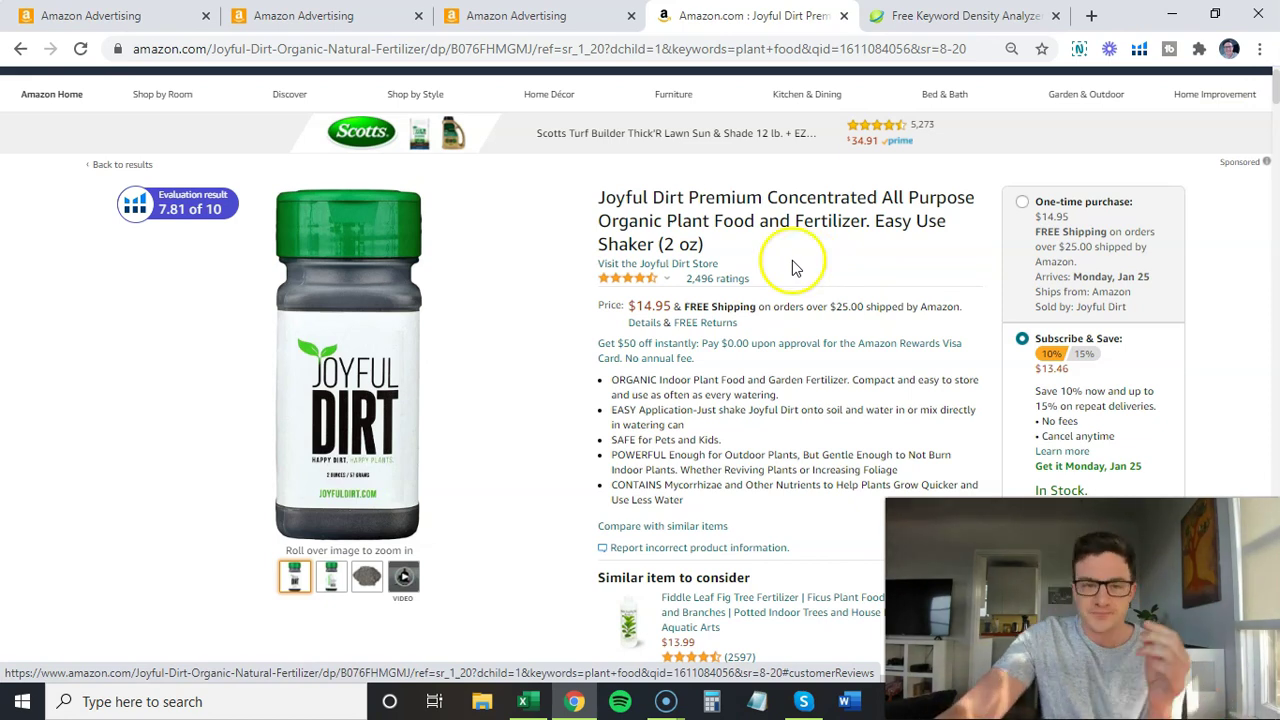
View the customer search terms of the existing campaign that uses negative phrase keywords, sorted by clicks in descending order
mouse_move(492, 100)
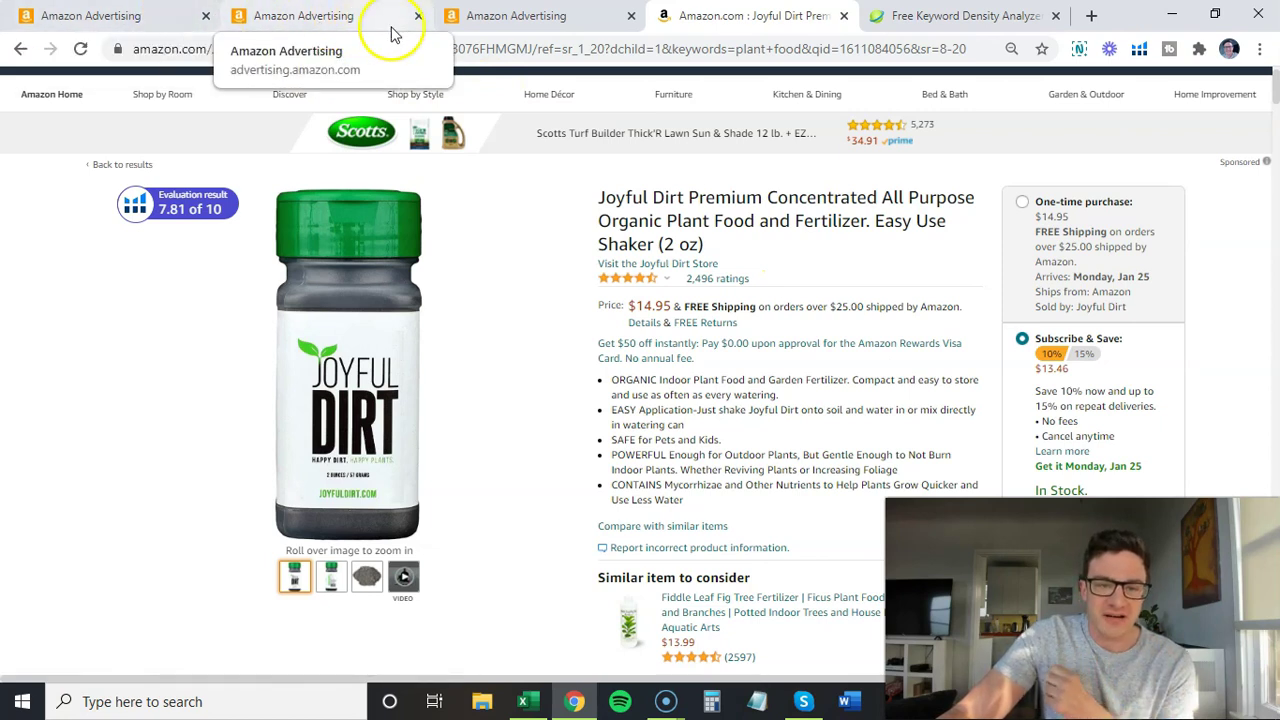
click(155, 28)
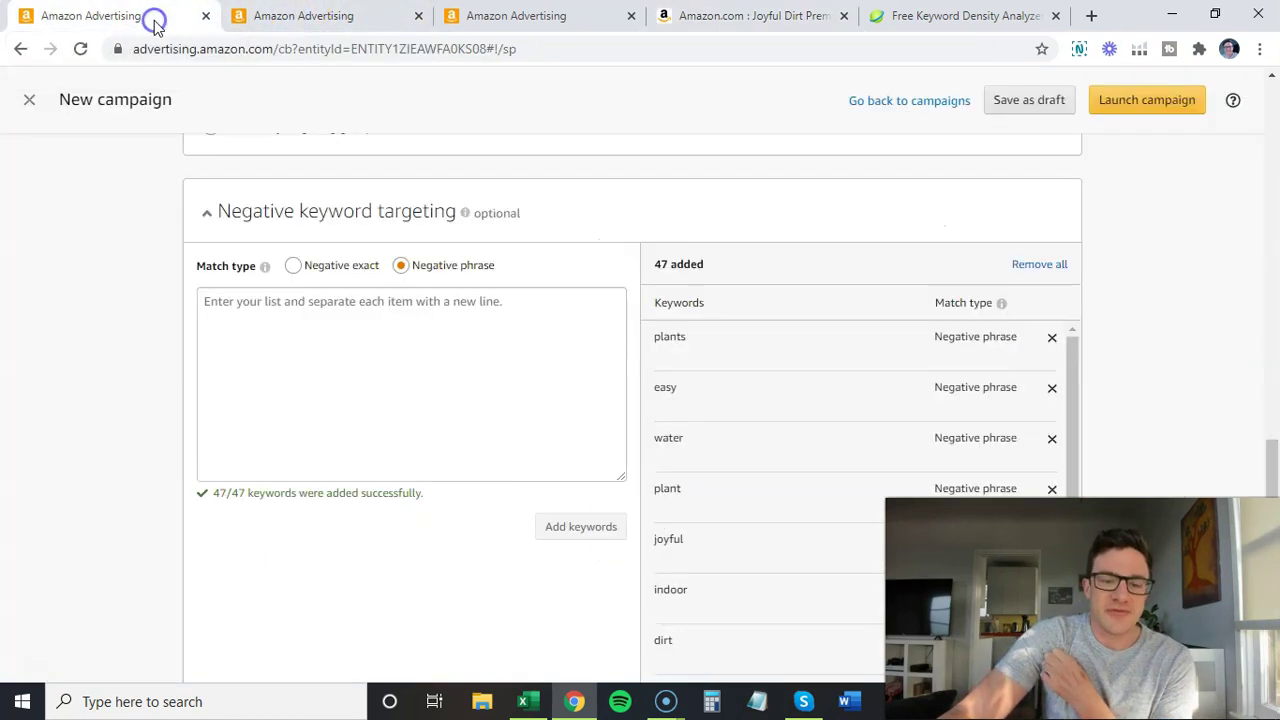
scroll(880, 280, down, 1)
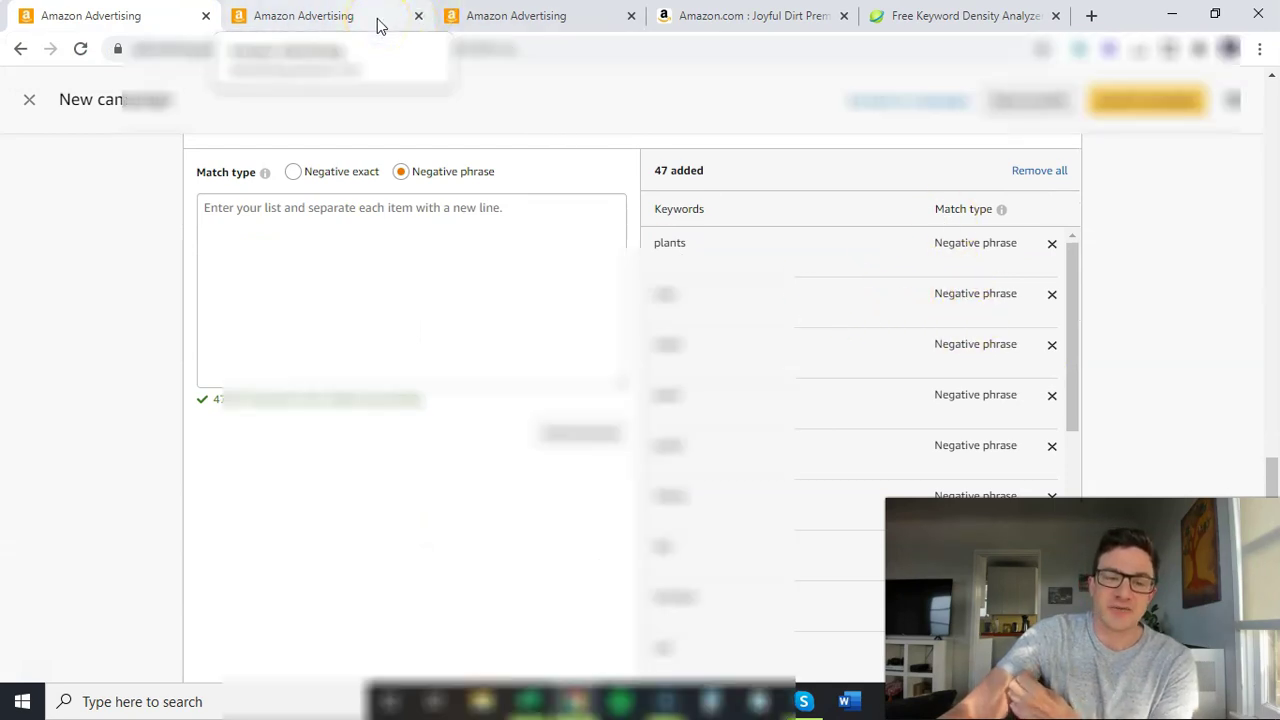
click(379, 25)
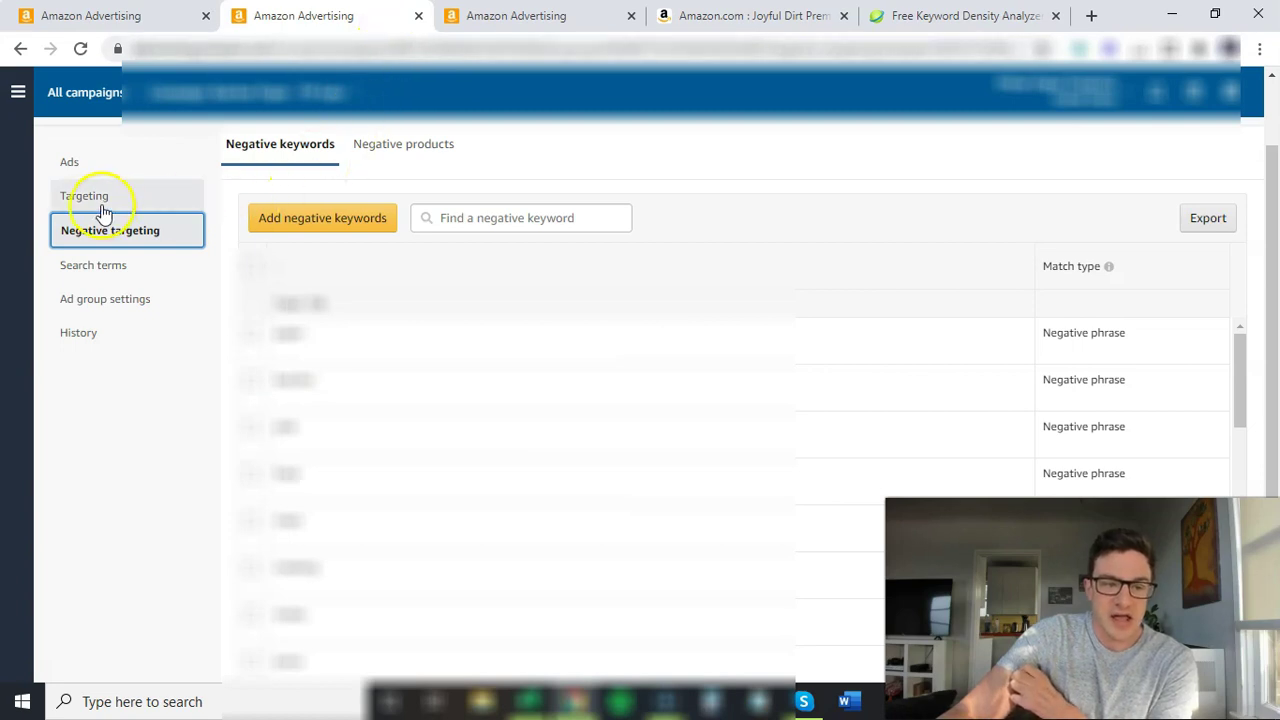
click(105, 265)
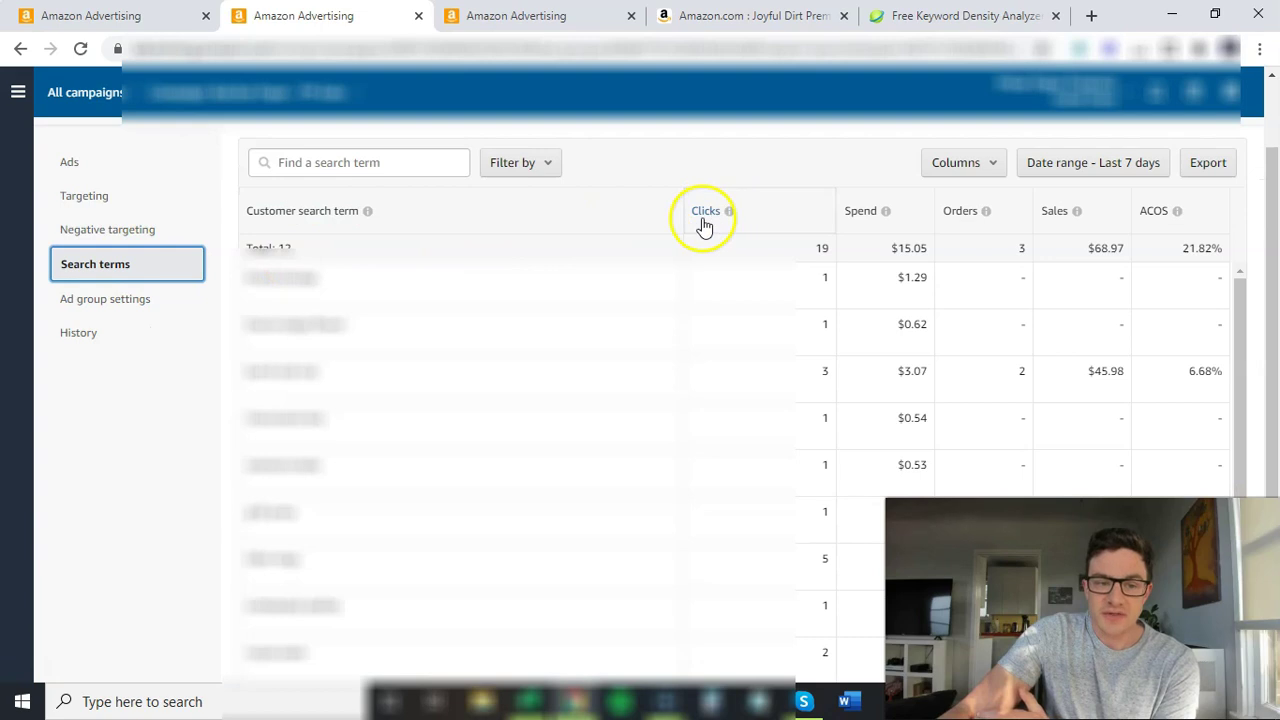
click(705, 222)
click(705, 222)
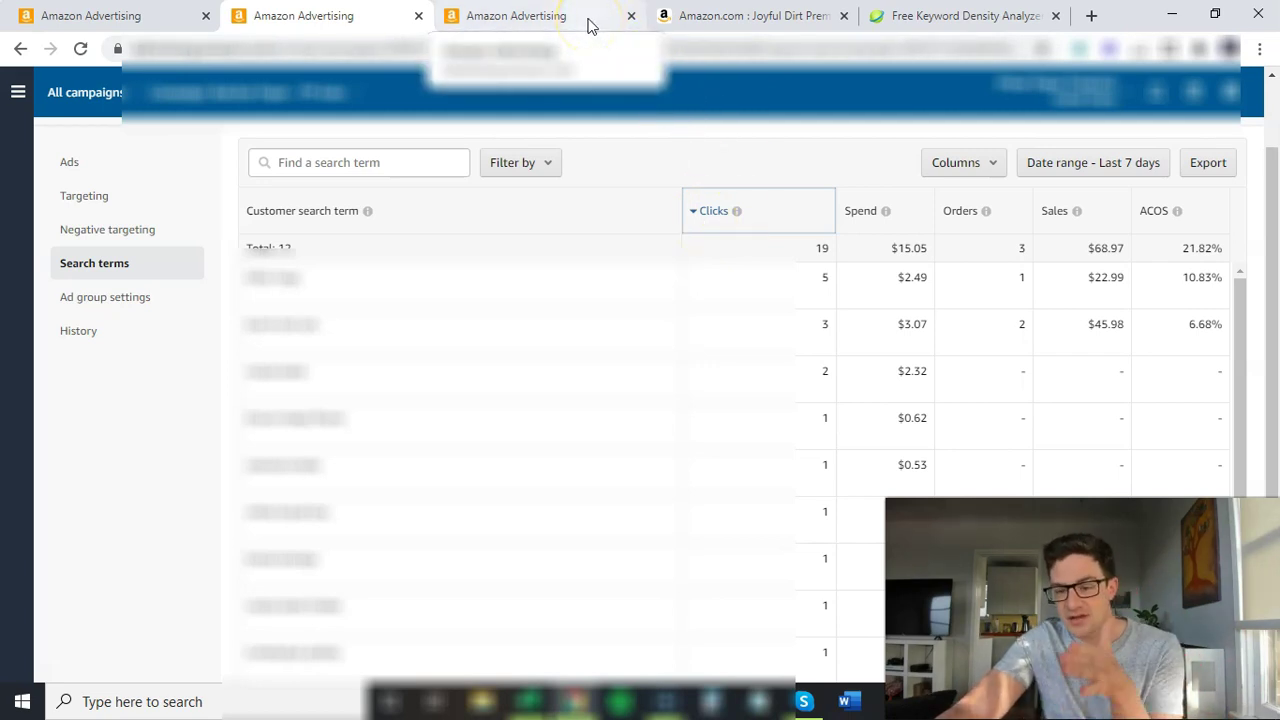
Examine the product search terms of the other existing campaign and the related product sections on the Joyful Dirt listing
click(588, 22)
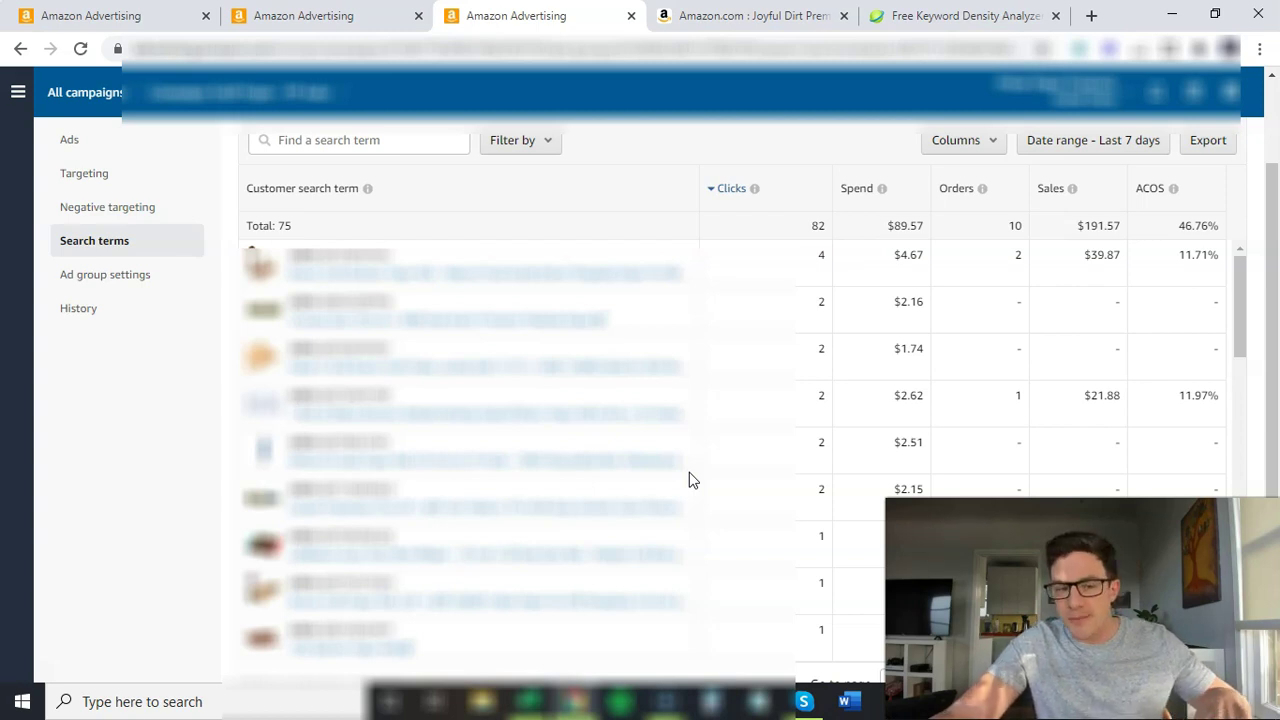
click(710, 15)
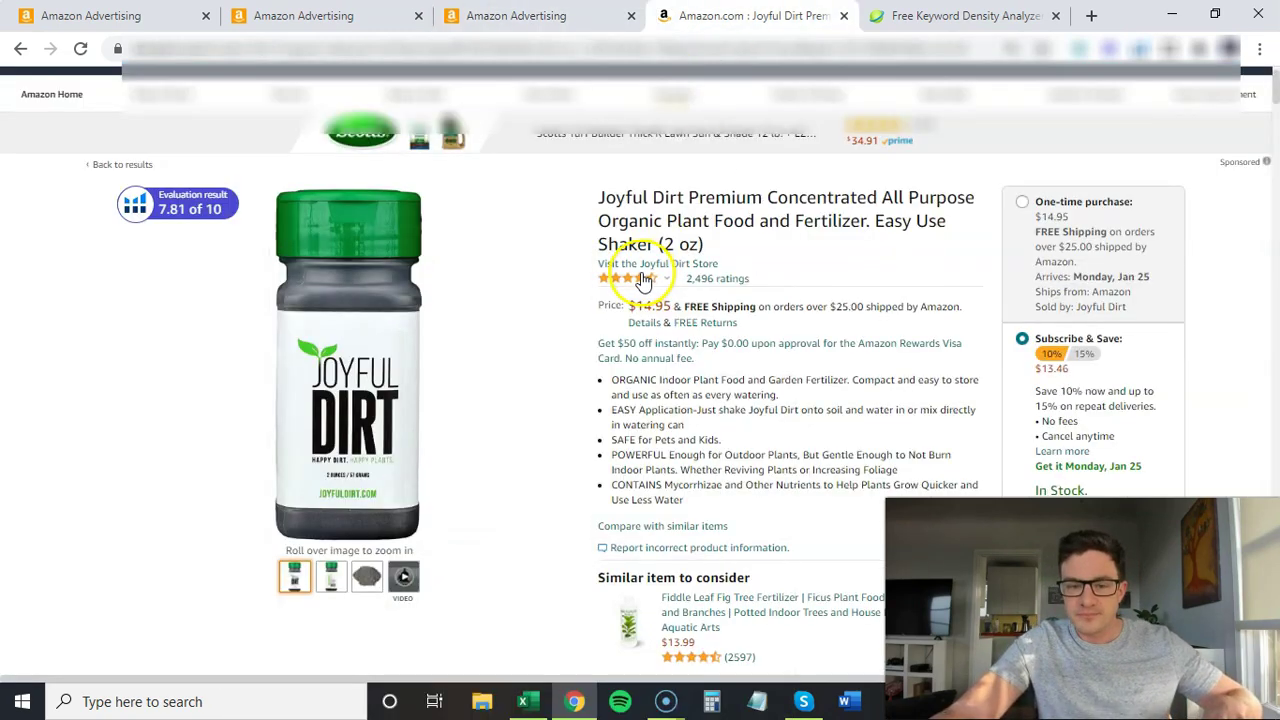
scroll(640, 366, down, 20)
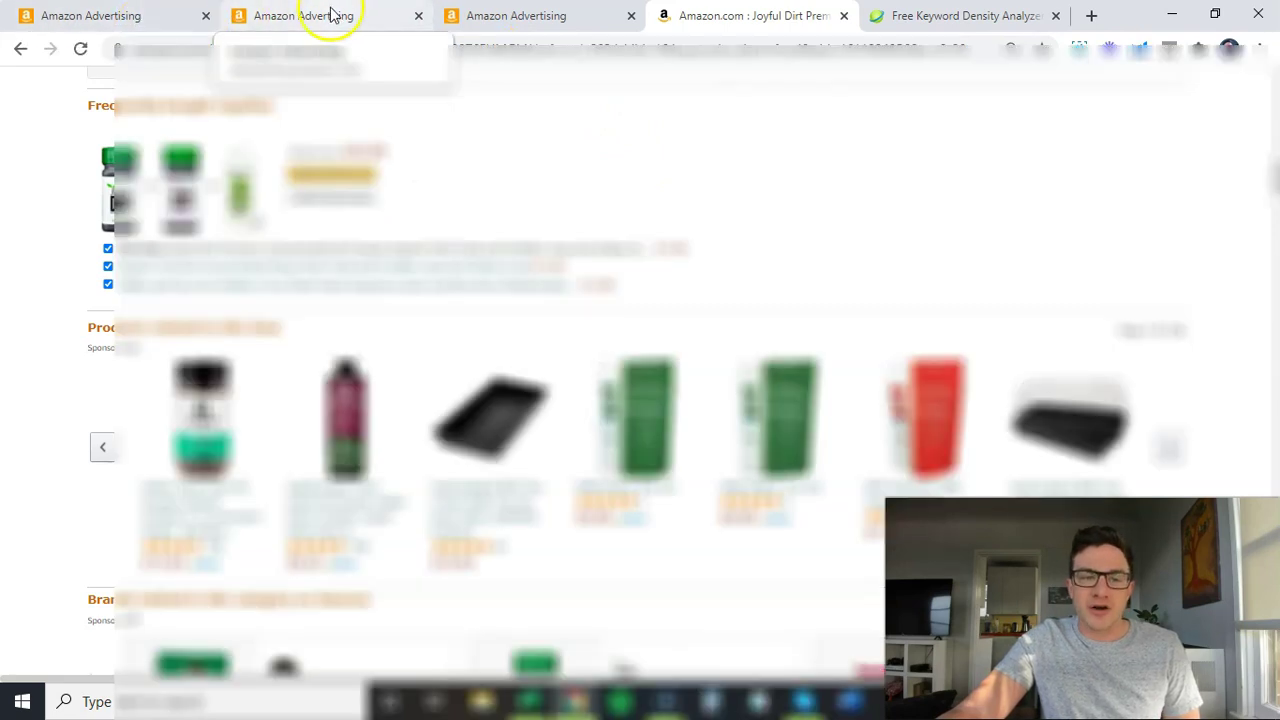
click(330, 15)
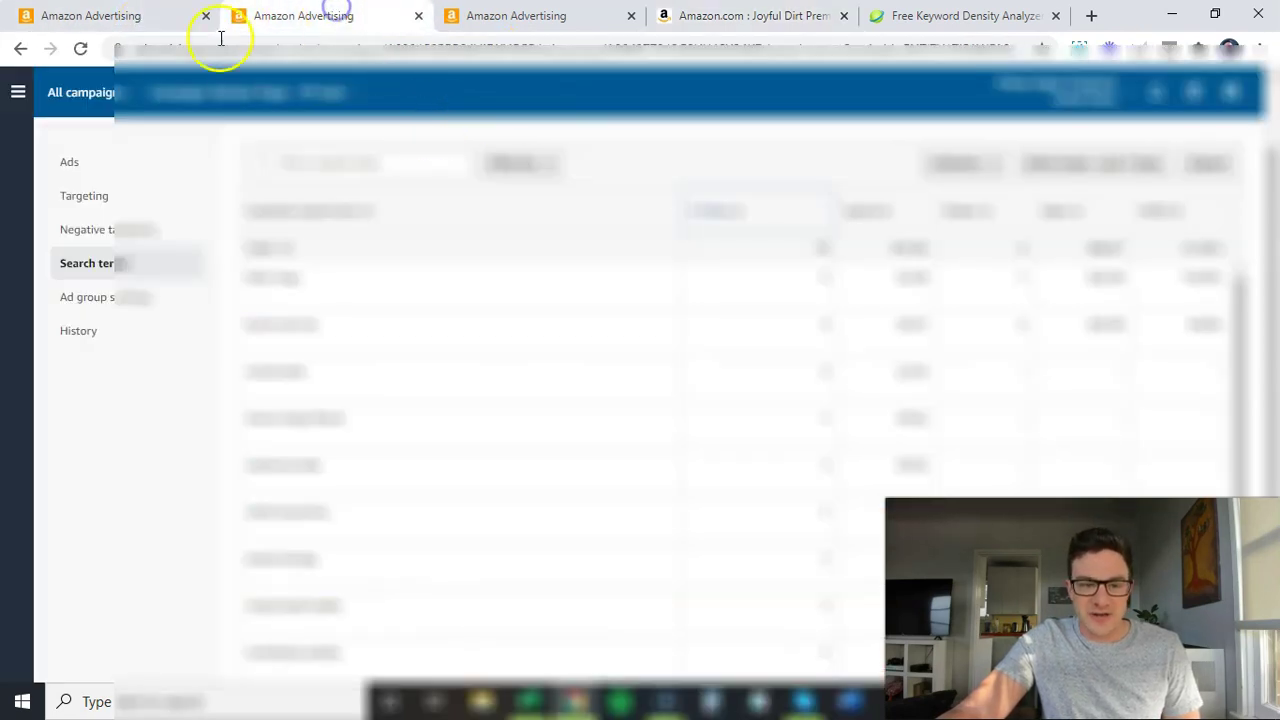
Return to the new campaign setup and name the campaign "pp Auto"
click(160, 15)
scroll(494, 375, down, 10)
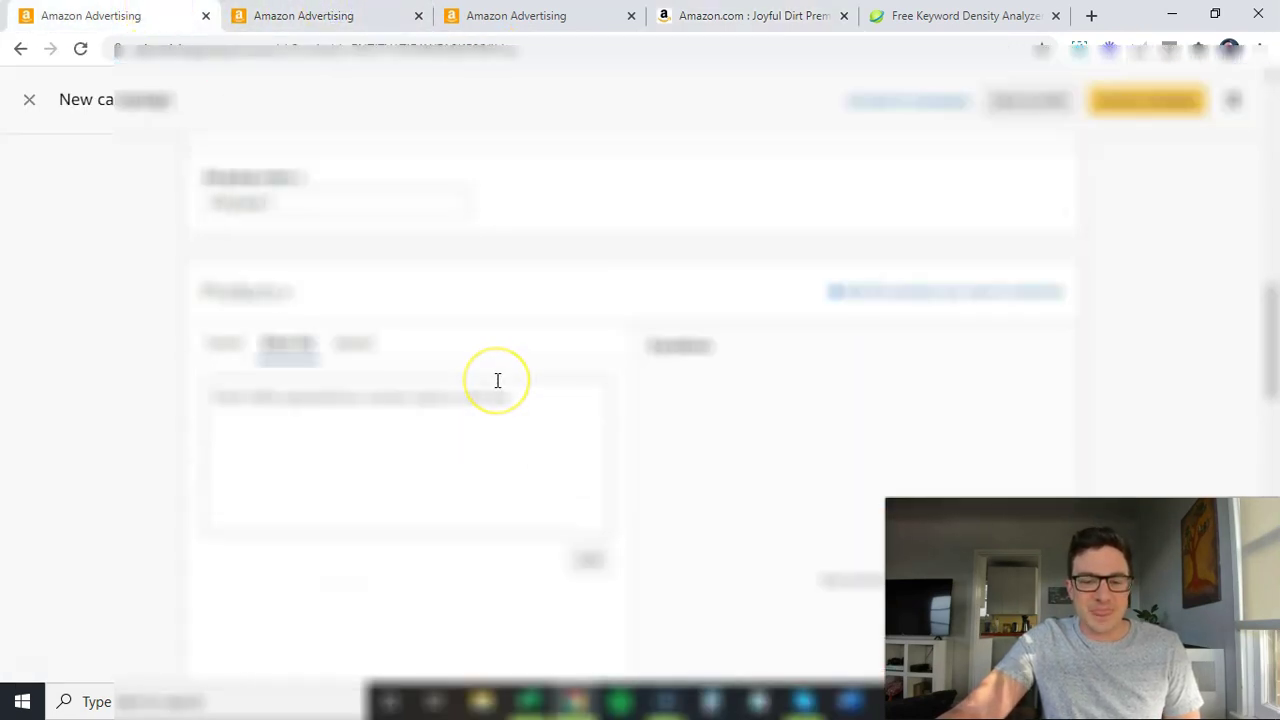
scroll(477, 388, up, 5)
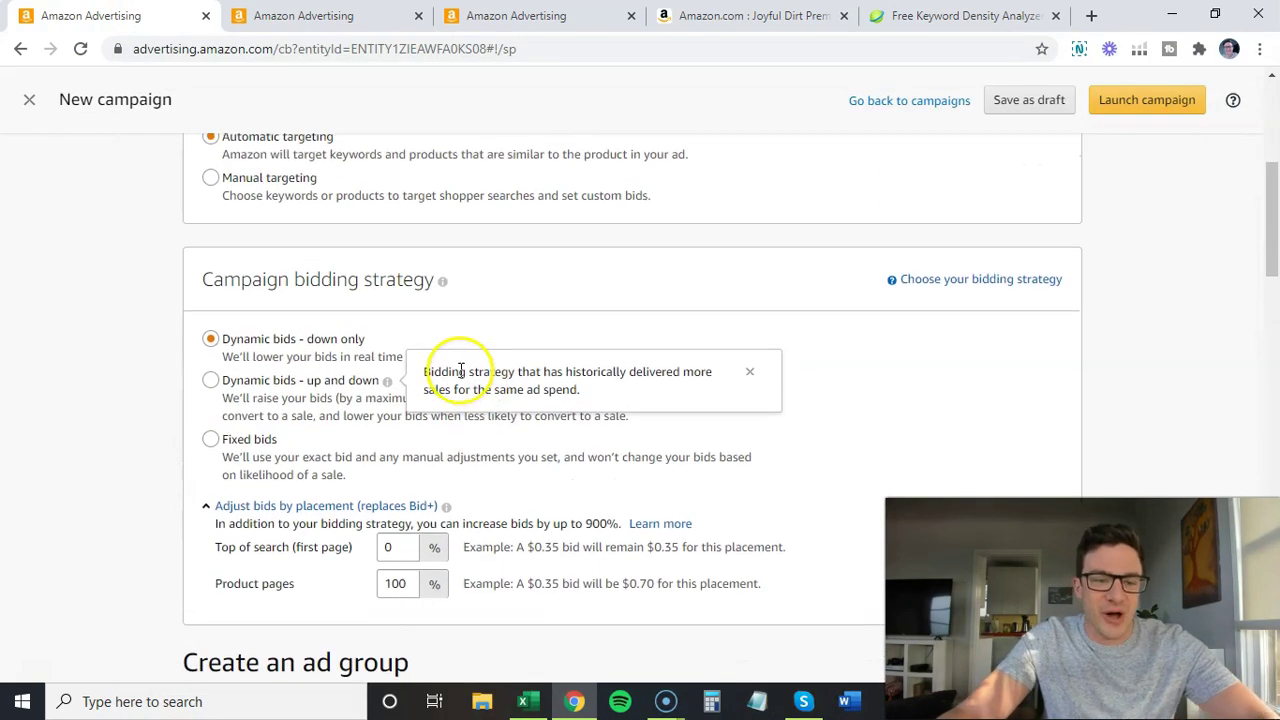
triple_click(369, 175)
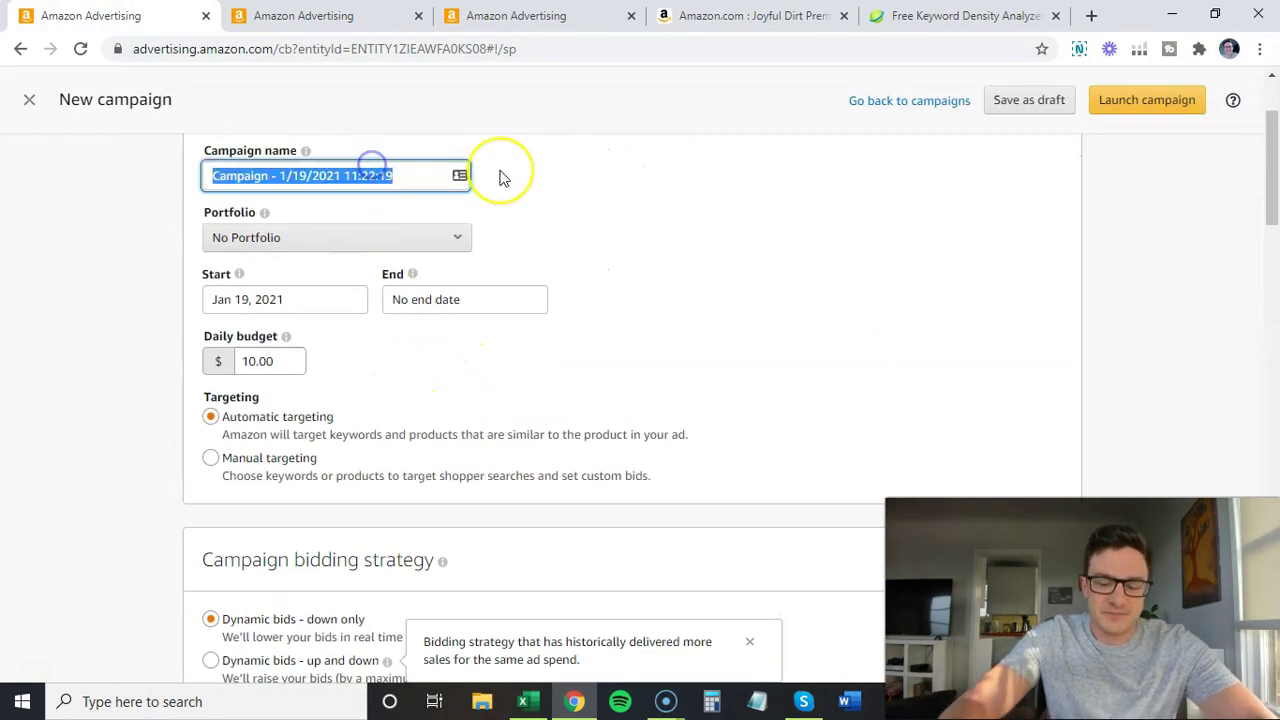
text(pp Auto)
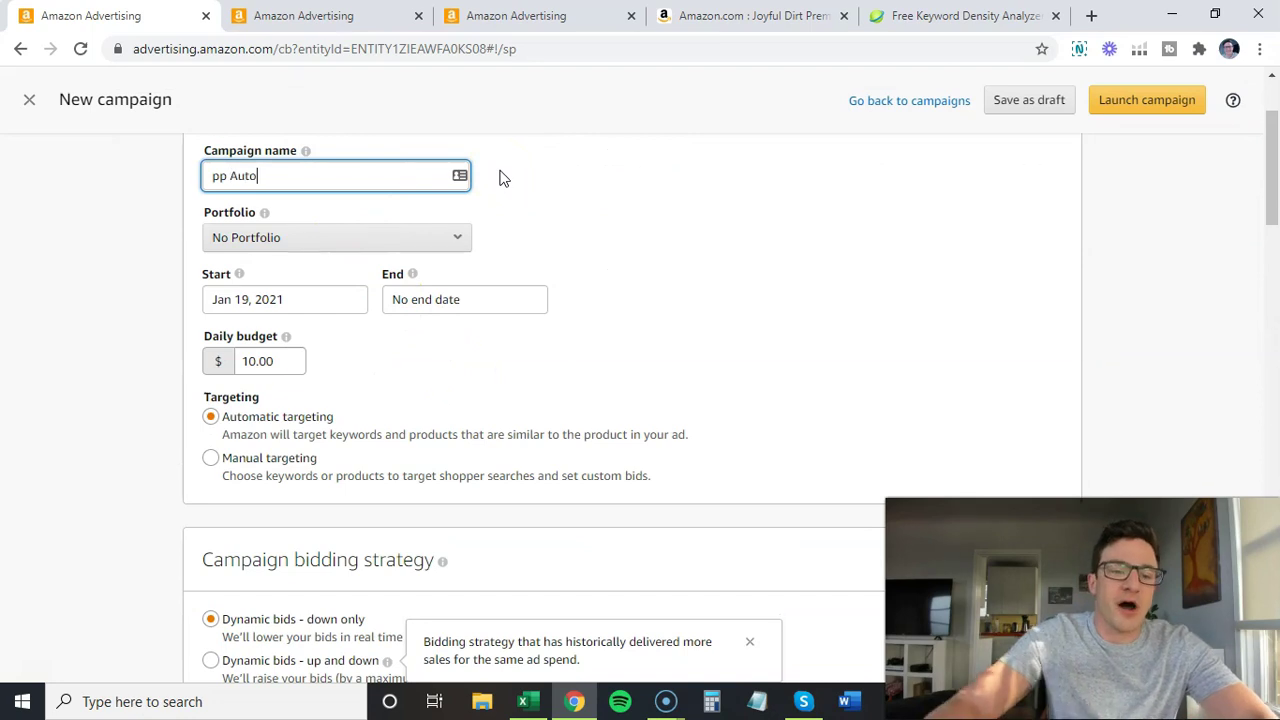
Review the new campaign's bidding strategy and its placement bid adjustment for product pages
scroll(180, 540, down, 2)
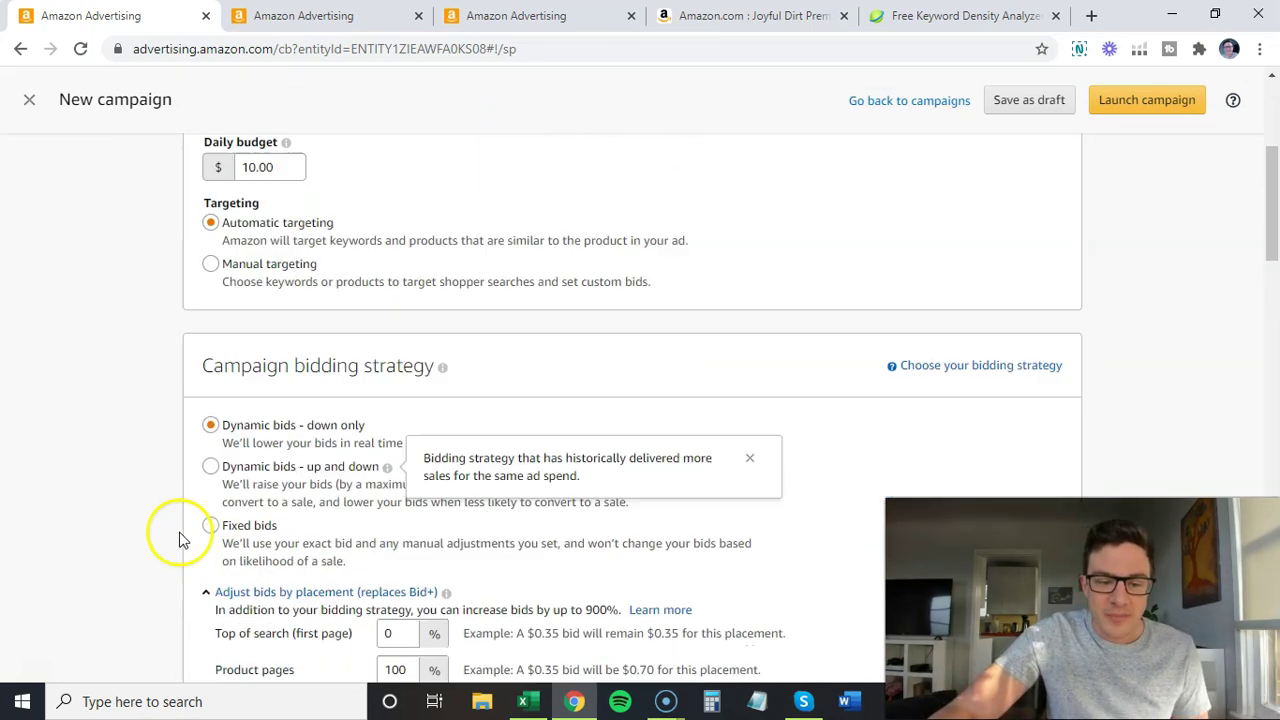
scroll(180, 540, down, 3)
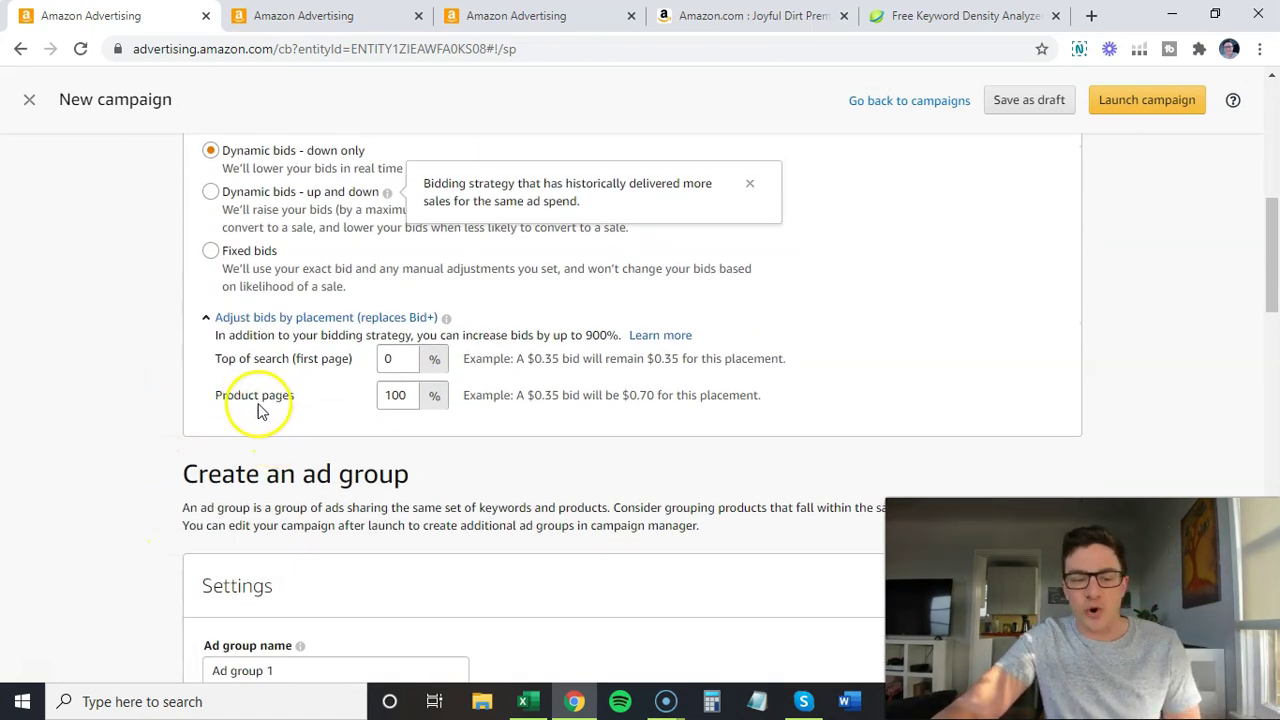
drag(240, 398, 289, 405)
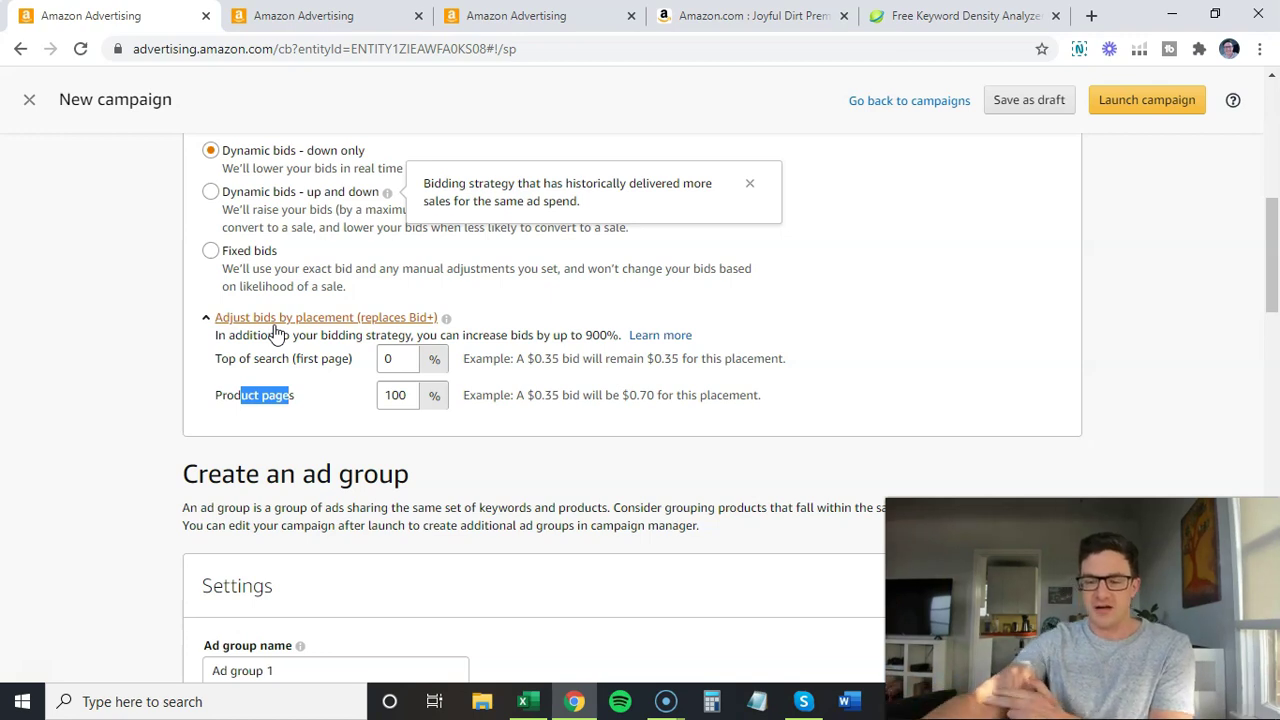
click(1272, 268)
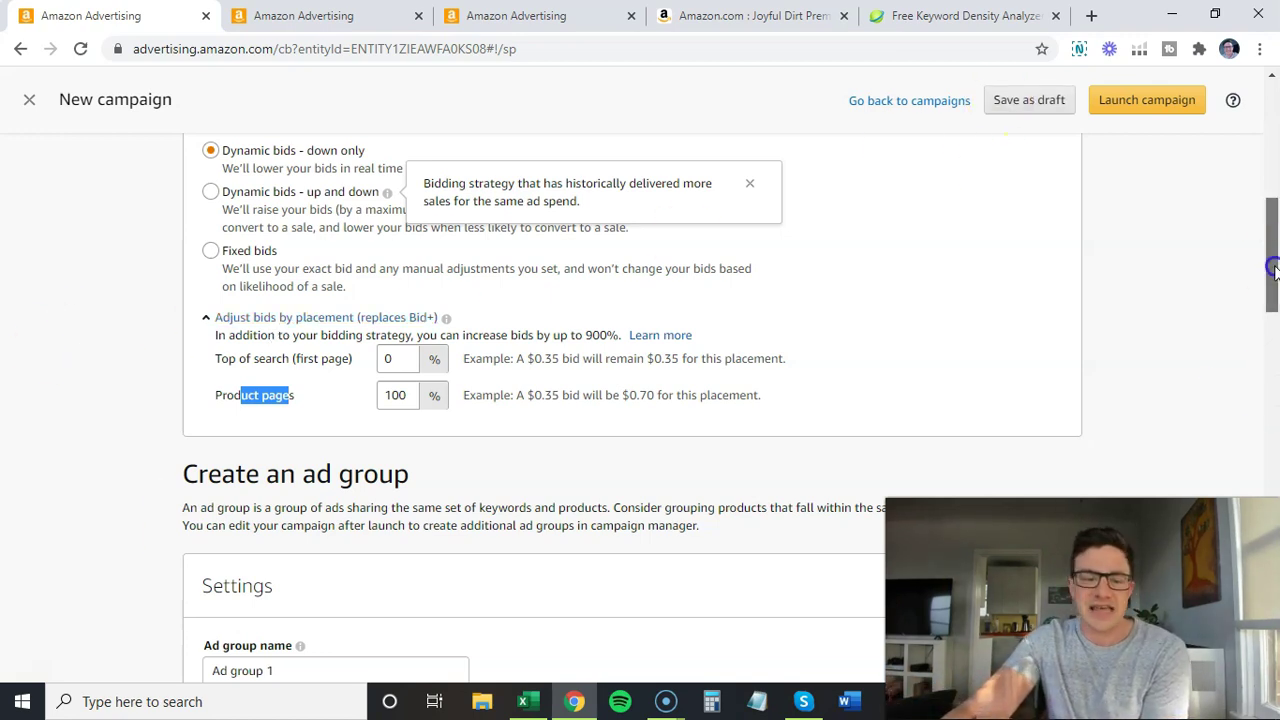